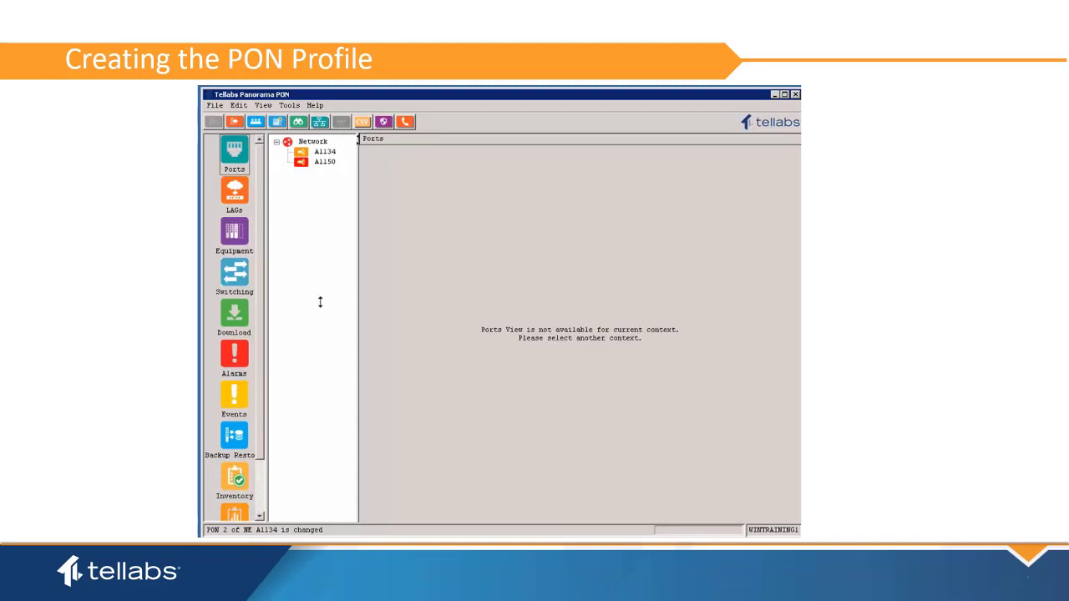
Step: Create the PON profile 'autoconfig' with Auto Configuration on and Maximum ONT ID 20
{"action": "left_click", "coordinate": [357, 139]}
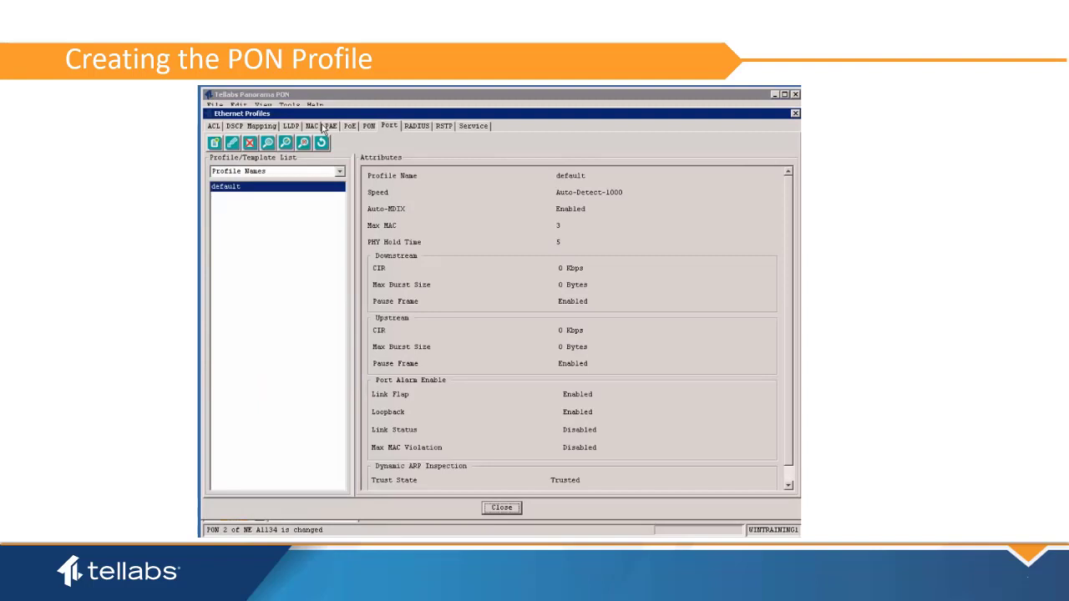
{"action": "left_click", "coordinate": [369, 126]}
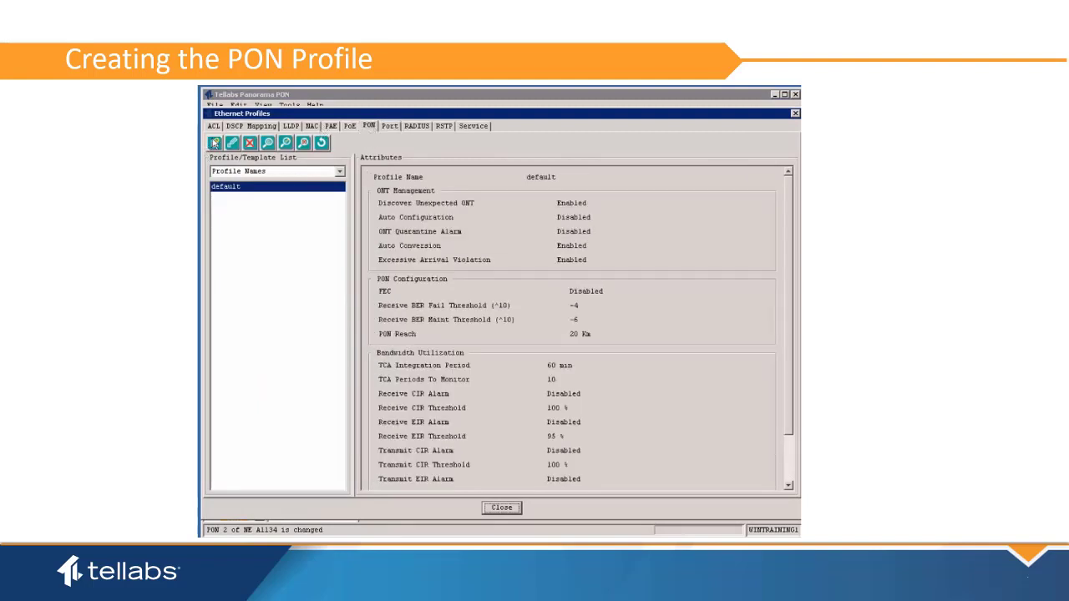
{"action": "left_click", "coordinate": [215, 142]}
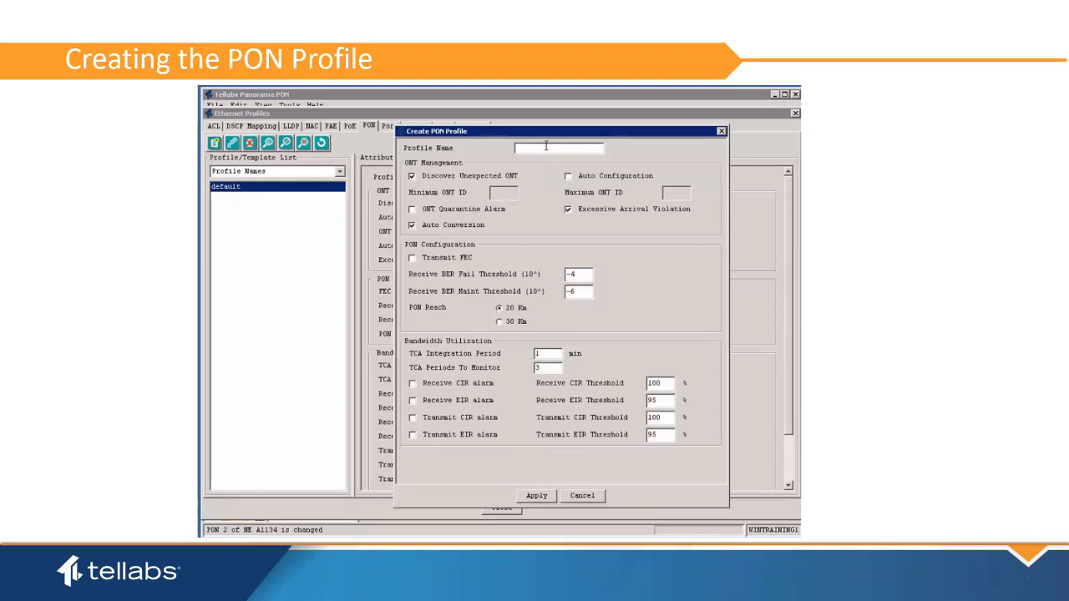
{"action": "type", "text": "autocon"}
{"action": "type", "text": "fig"}
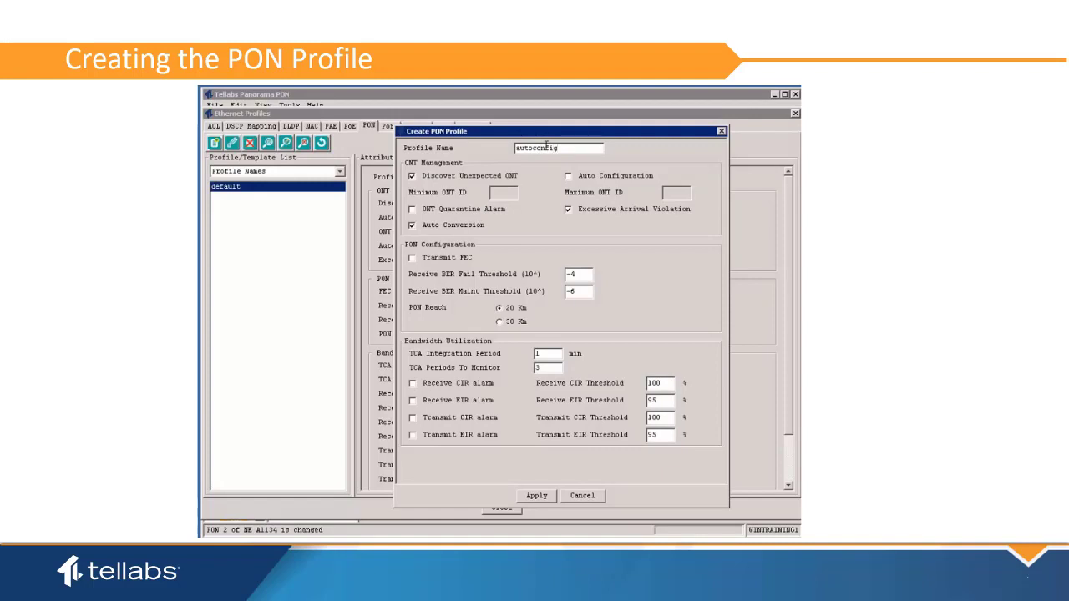
{"action": "left_click", "coordinate": [569, 177]}
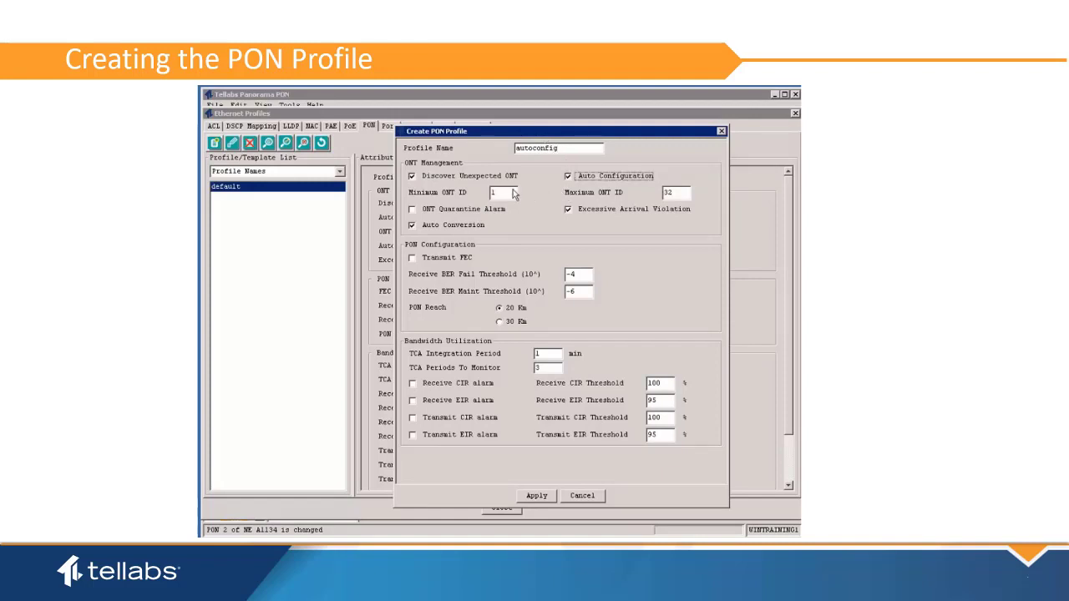
{"action": "left_click", "coordinate": [680, 192]}
{"action": "left_click_drag", "start_coordinate": [681, 192], "coordinate": [665, 193]}
{"action": "type", "text": "2"}
{"action": "type", "text": "0"}
{"action": "left_click", "coordinate": [536, 496]}
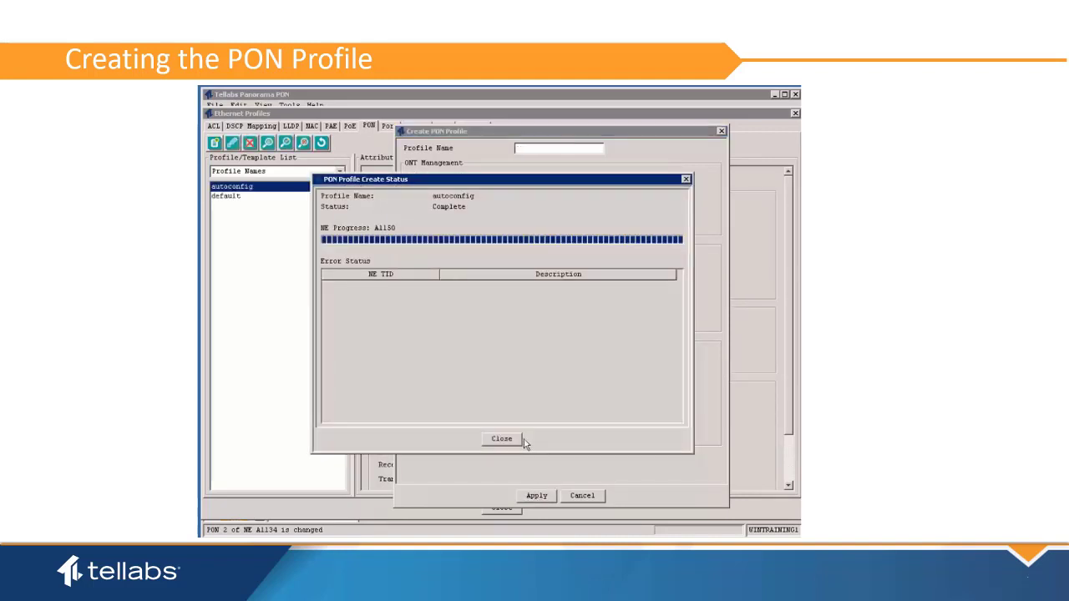
{"action": "left_click", "coordinate": [504, 440]}
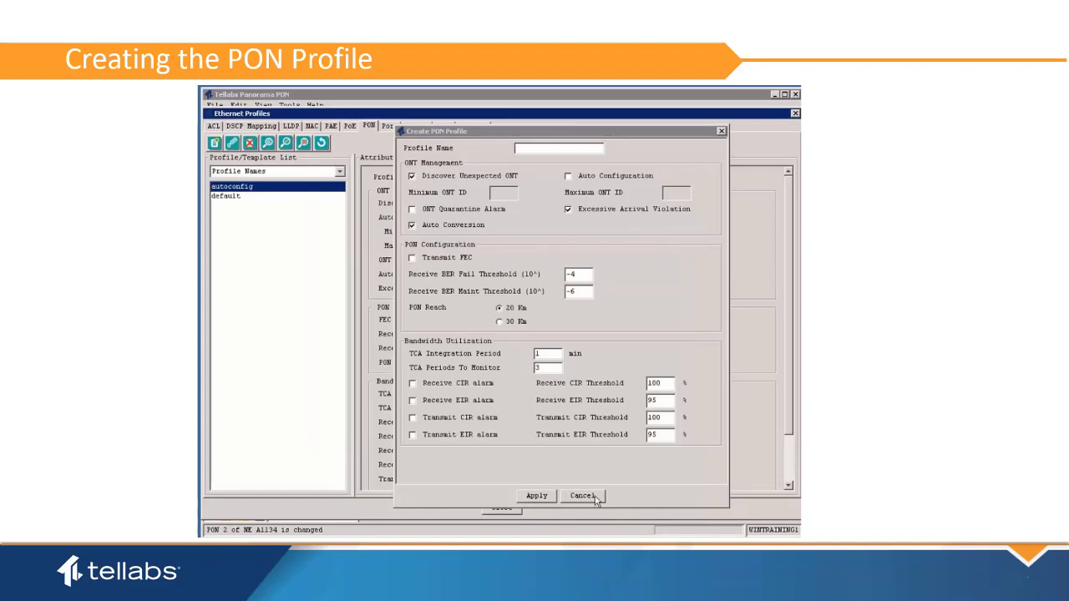
{"action": "left_click", "coordinate": [583, 496]}
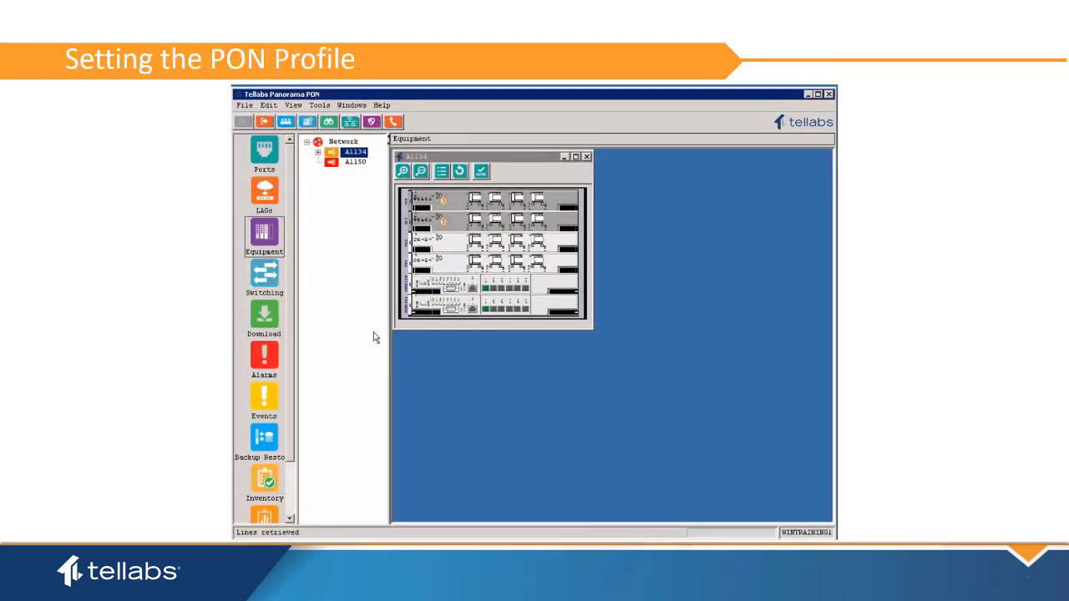
Step: Set PON port MDS1-1-1 of A1134 to the autoconfig profile and apply it
{"action": "left_click", "coordinate": [267, 159]}
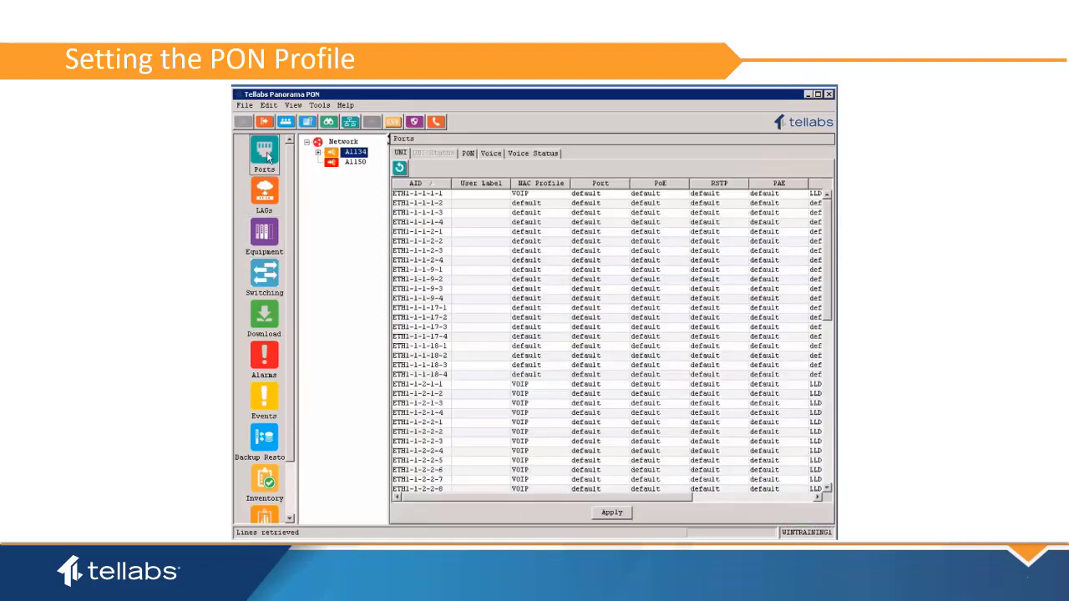
{"action": "left_click", "coordinate": [468, 155]}
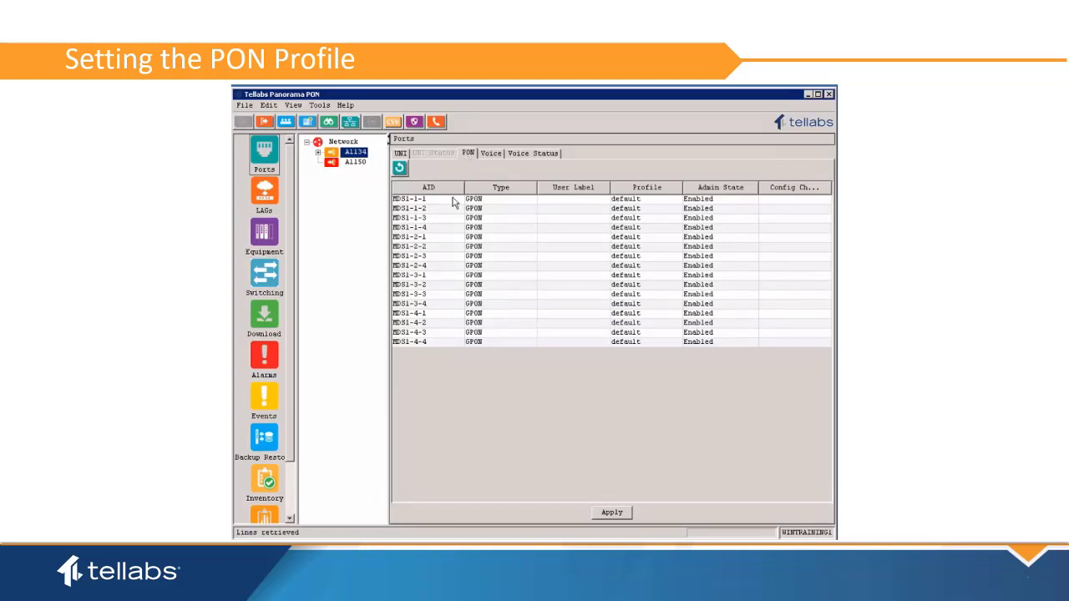
{"action": "left_click", "coordinate": [454, 202]}
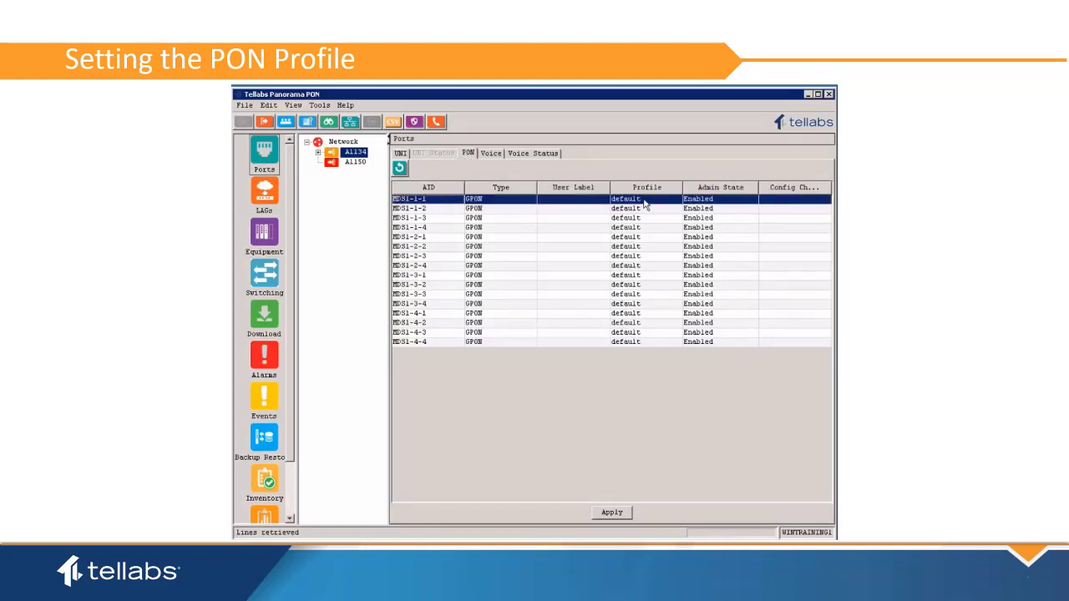
{"action": "left_click", "coordinate": [645, 204]}
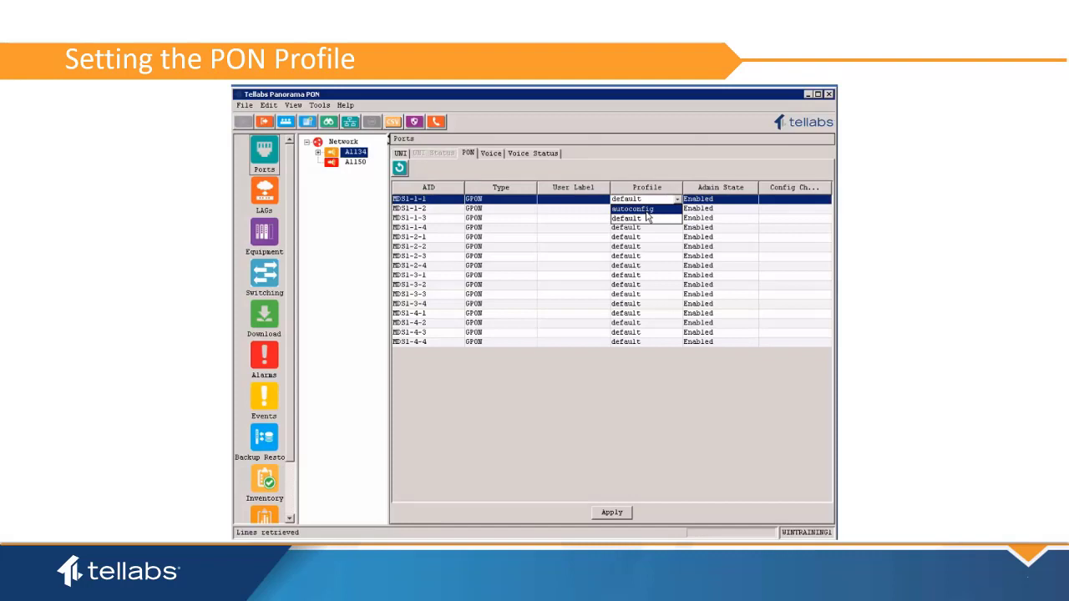
{"action": "left_click", "coordinate": [649, 210]}
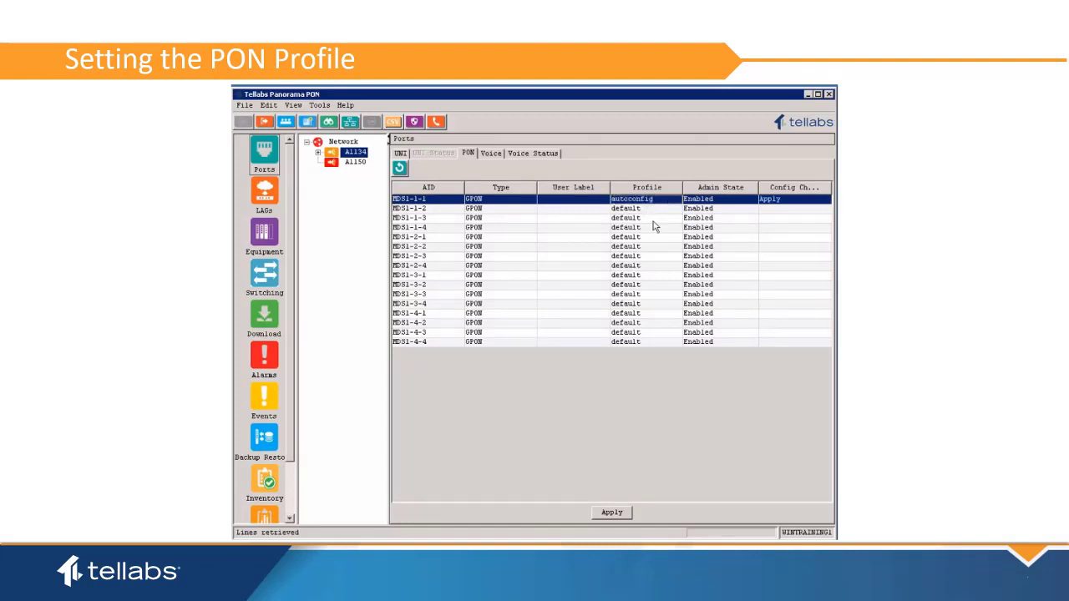
{"action": "left_click", "coordinate": [613, 515]}
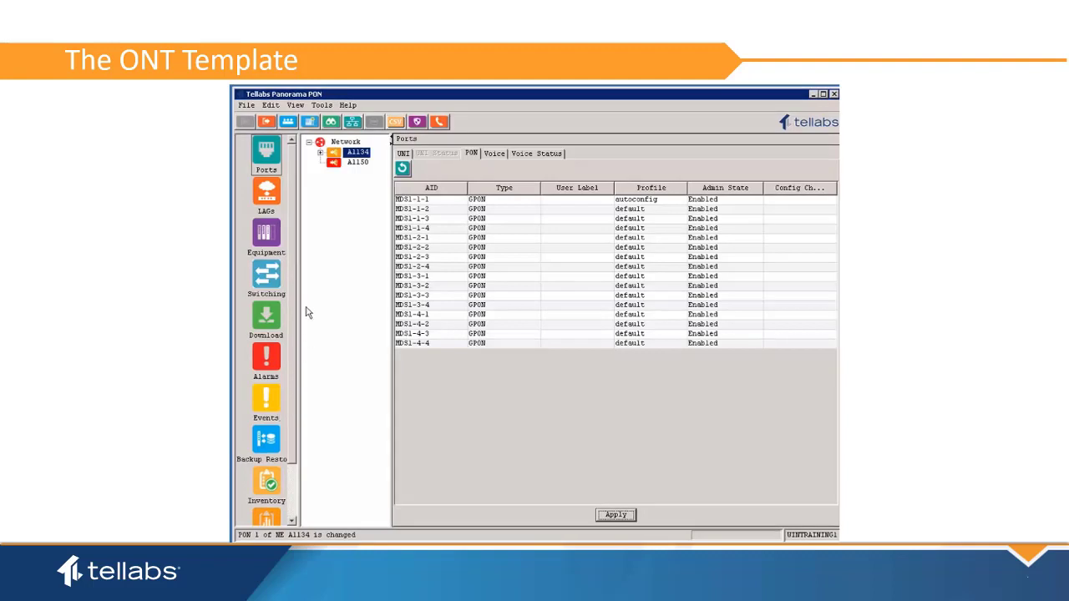
Step: Open the default ONT template for editing and select its ONT729GP rule
{"action": "left_click", "coordinate": [319, 106]}
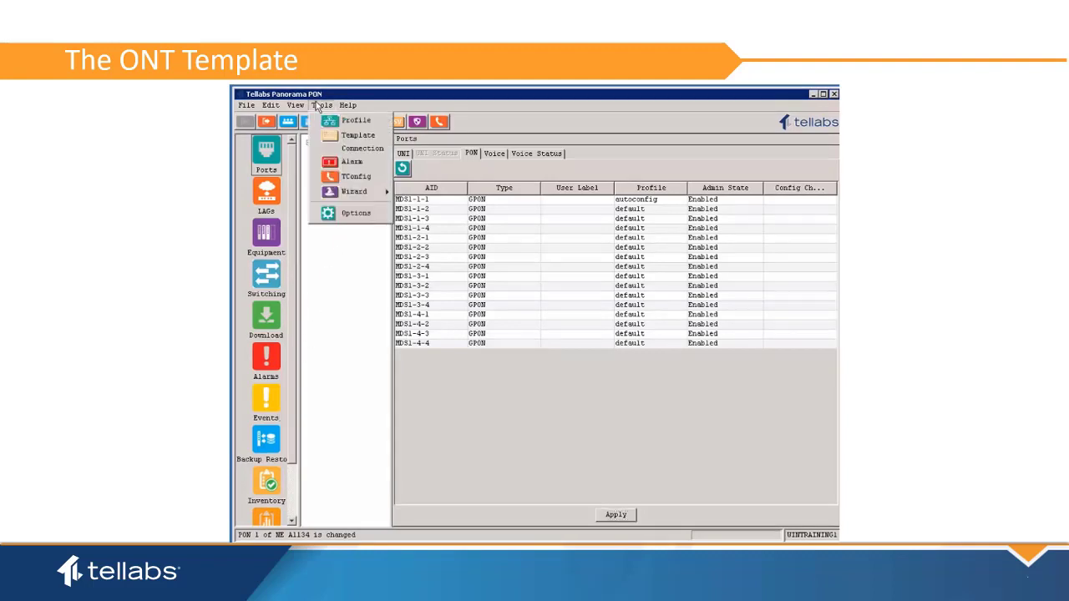
{"action": "left_click", "coordinate": [361, 138]}
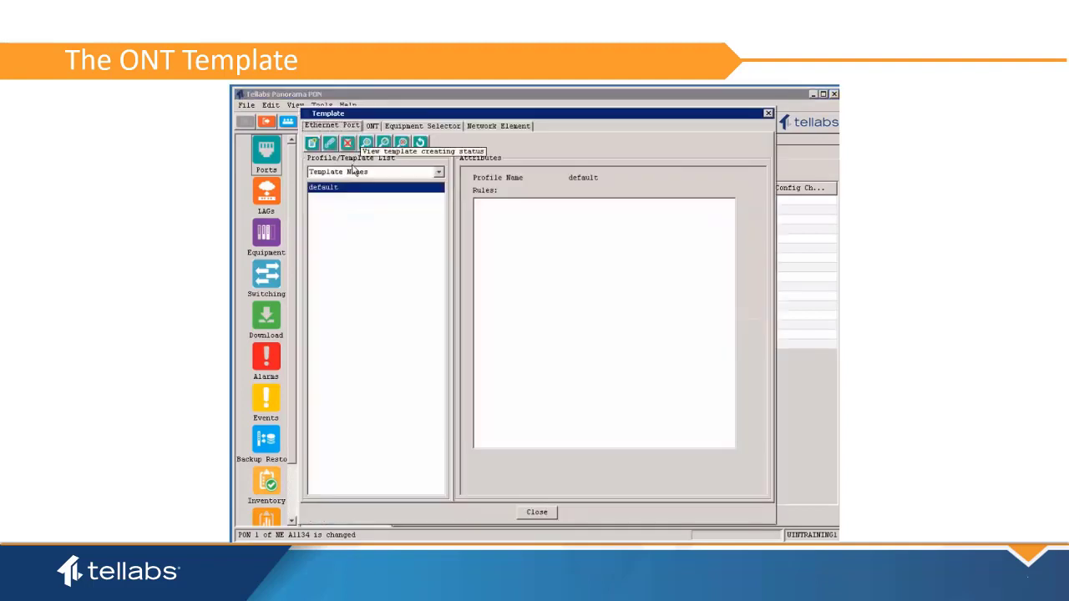
{"action": "left_click", "coordinate": [370, 126]}
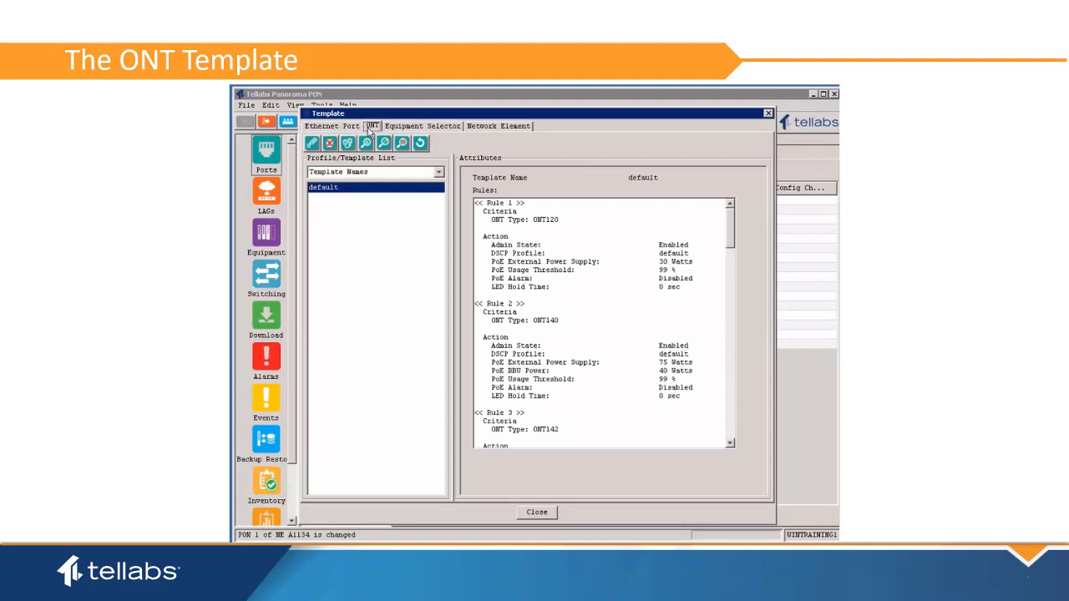
{"action": "left_click", "coordinate": [312, 144]}
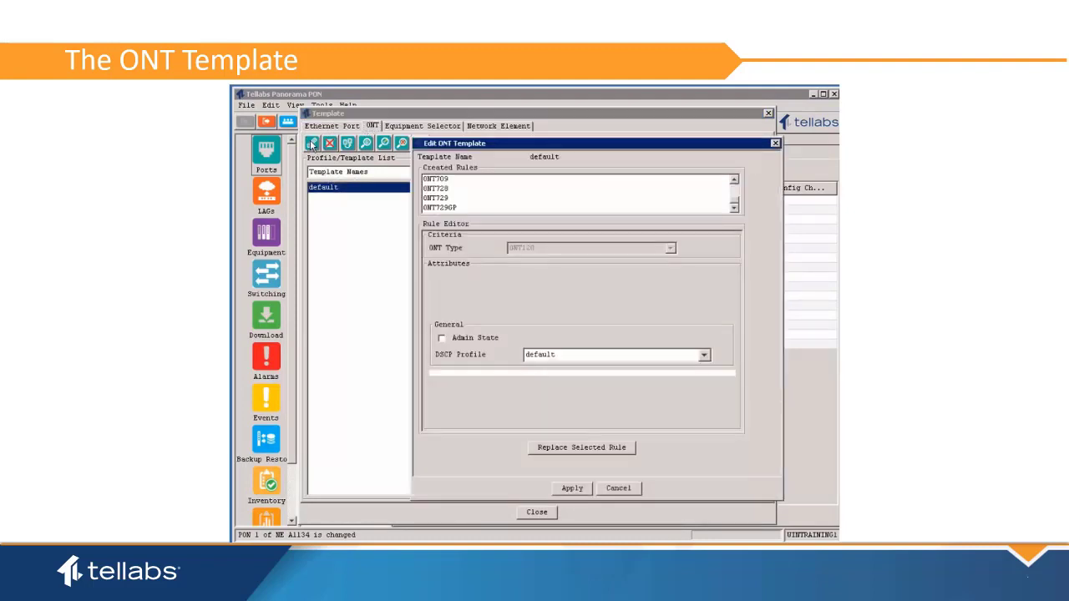
{"action": "left_click", "coordinate": [442, 208]}
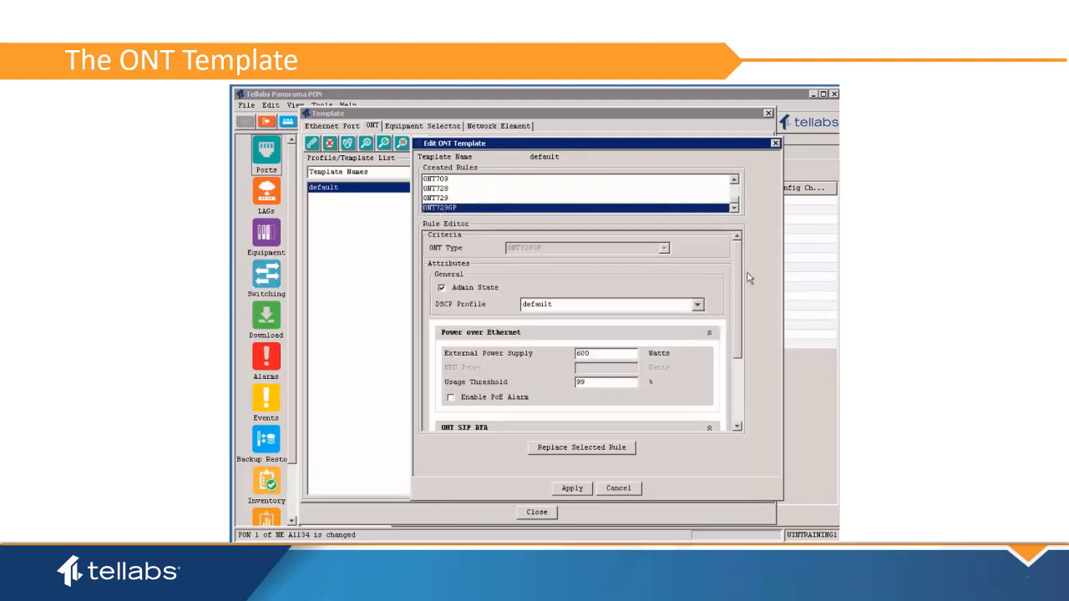
Step: Give the ONT729GP rule Soft Switch voice, VLAN 2995 and POTS alarm enabled, then apply
{"action": "left_click_drag", "start_coordinate": [738, 274], "coordinate": [735, 384]}
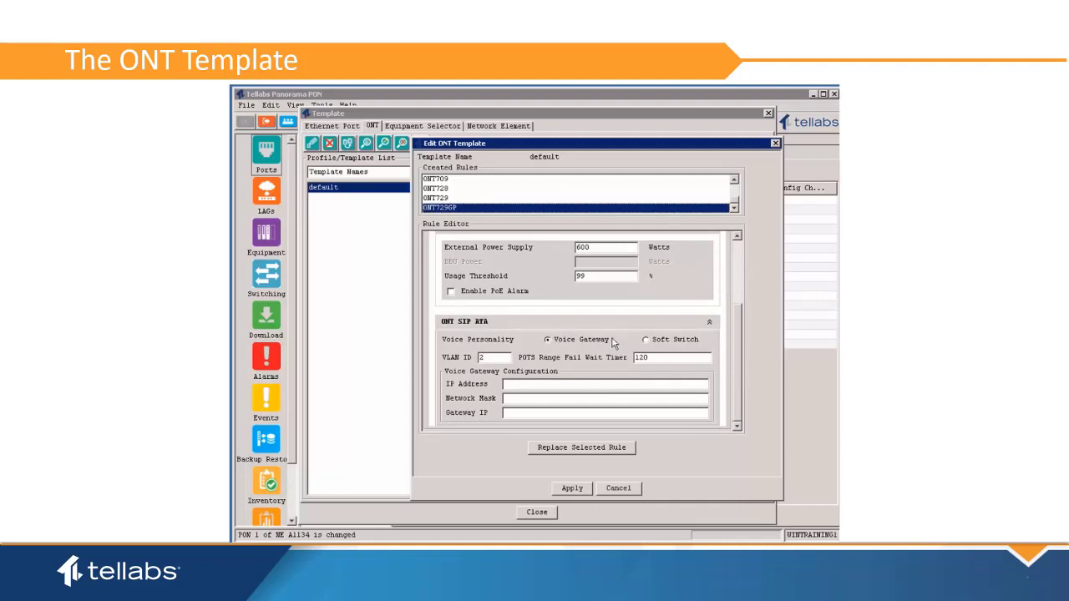
{"action": "left_click", "coordinate": [647, 341]}
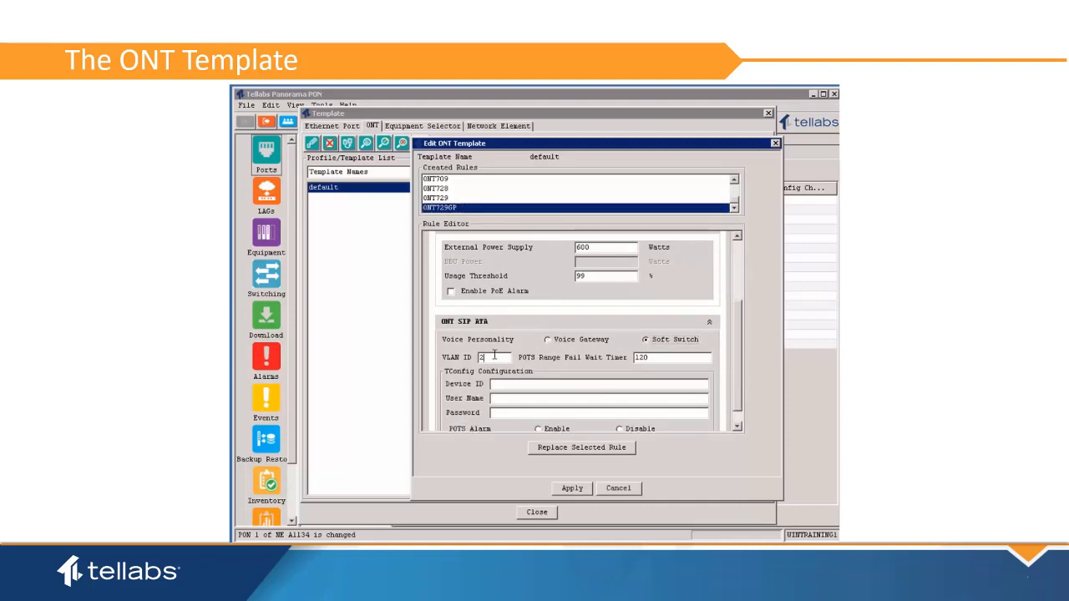
{"action": "type", "text": "99"}
{"action": "type", "text": "5"}
{"action": "scroll", "coordinate": [739, 342], "scroll_direction": "down", "scroll_amount": 1}
{"action": "left_click", "coordinate": [538, 410]}
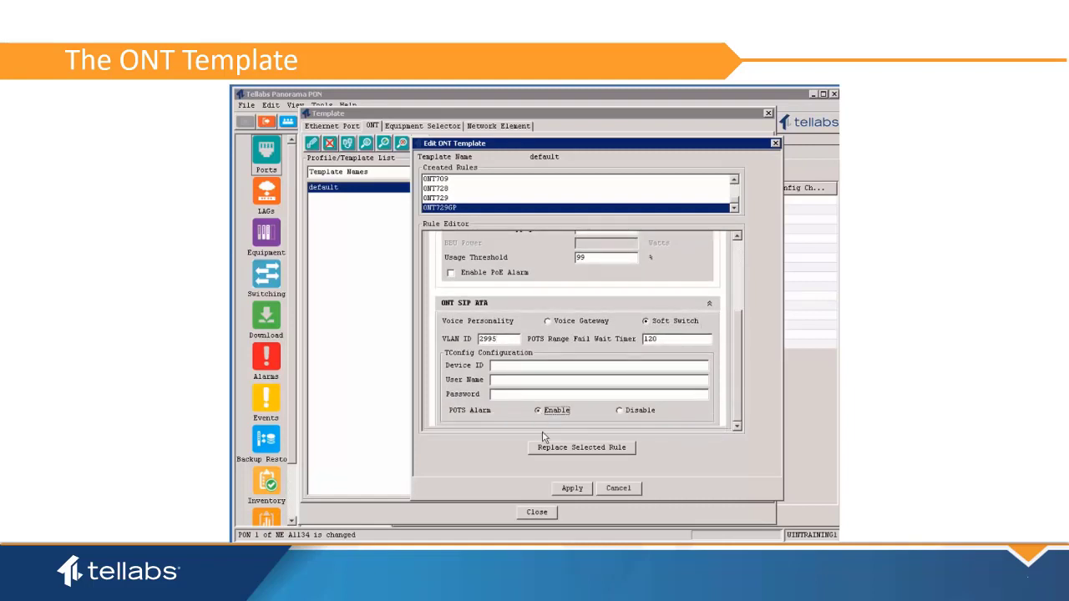
{"action": "left_click", "coordinate": [587, 455]}
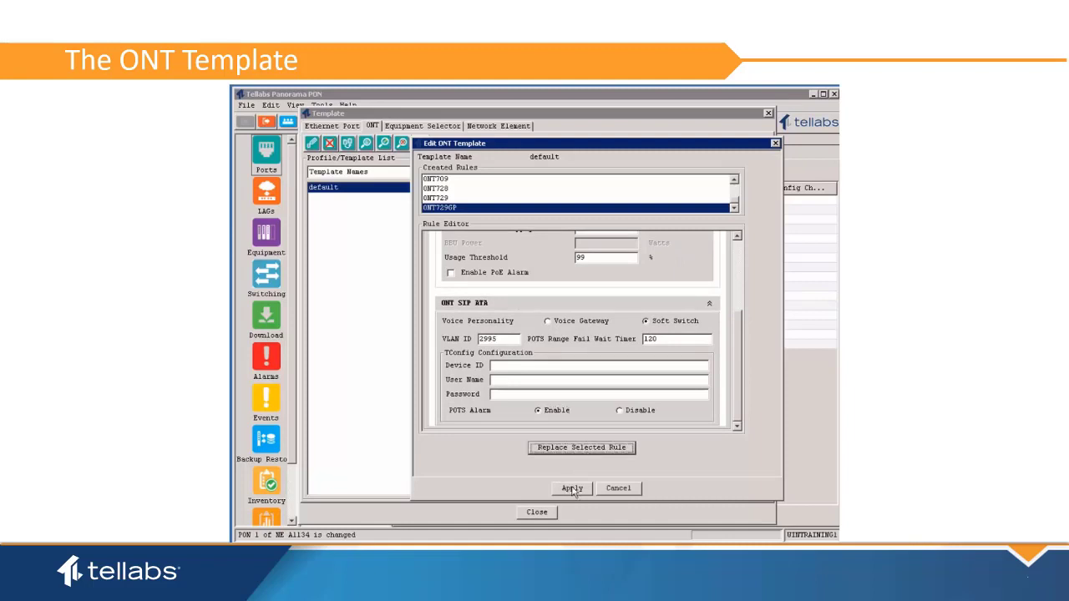
{"action": "left_click", "coordinate": [573, 490]}
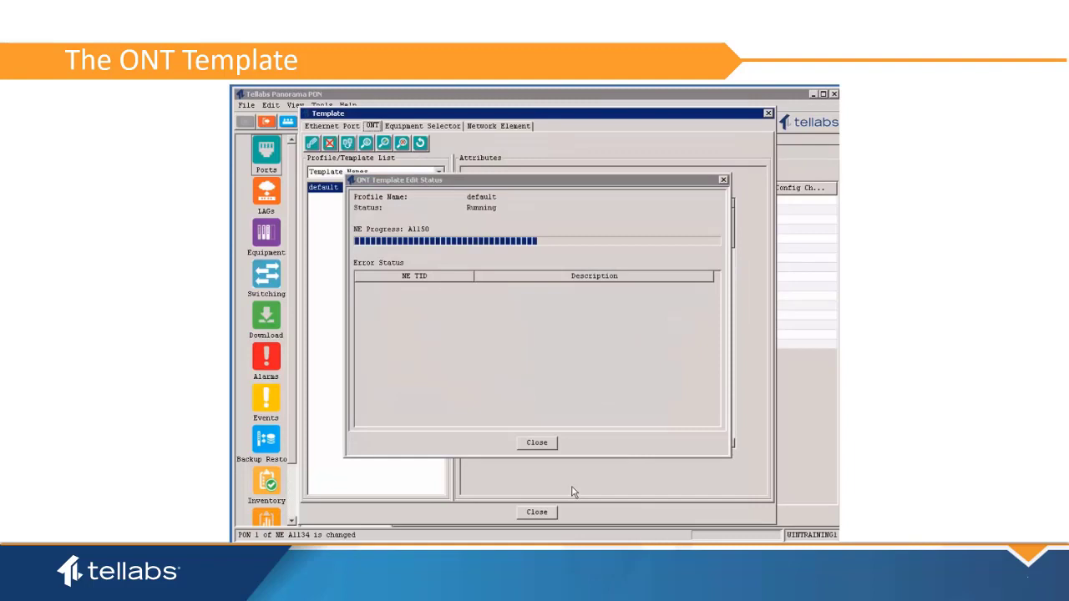
{"action": "left_click", "coordinate": [547, 447]}
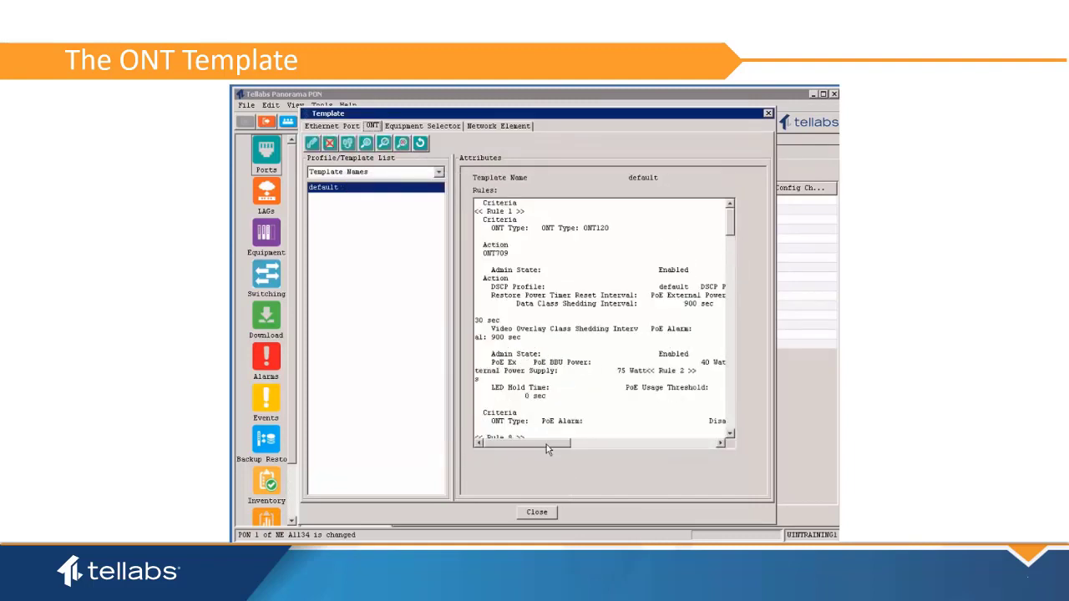
Step: Close the Template window to return to A1134's PON port list
{"action": "left_click", "coordinate": [537, 513]}
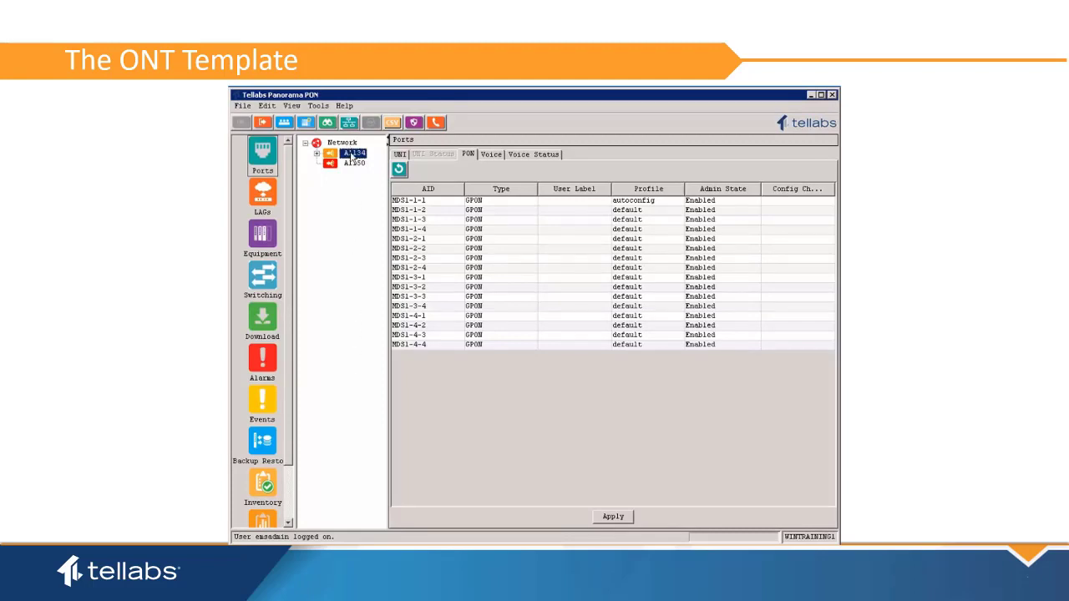
Step: Change OLT A1134's ONT Template property to special and apply it
{"action": "right_click", "coordinate": [353, 157]}
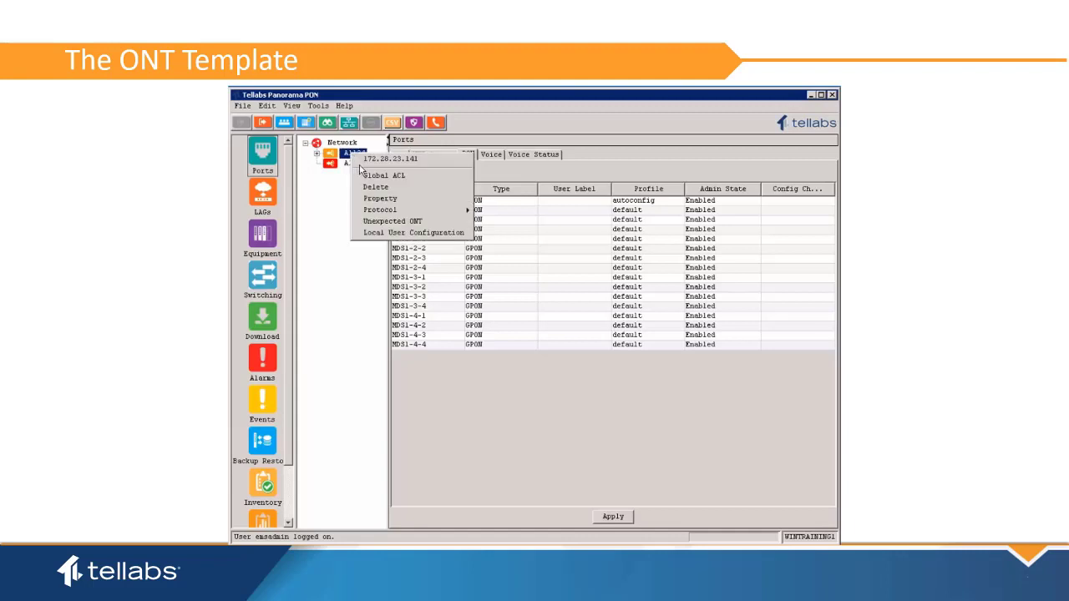
{"action": "left_click", "coordinate": [386, 201]}
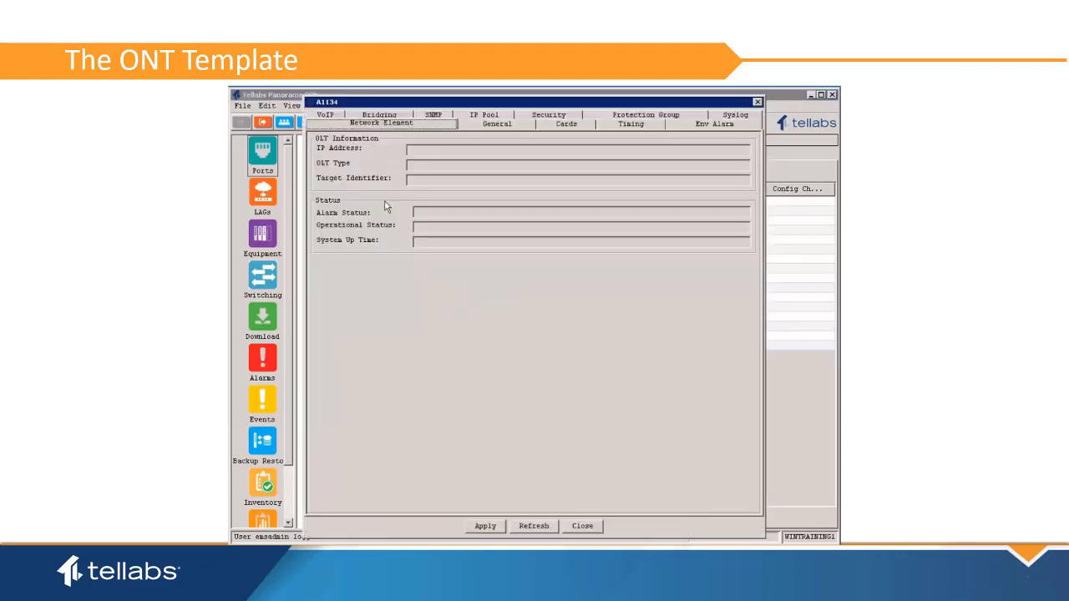
{"action": "left_click", "coordinate": [484, 126]}
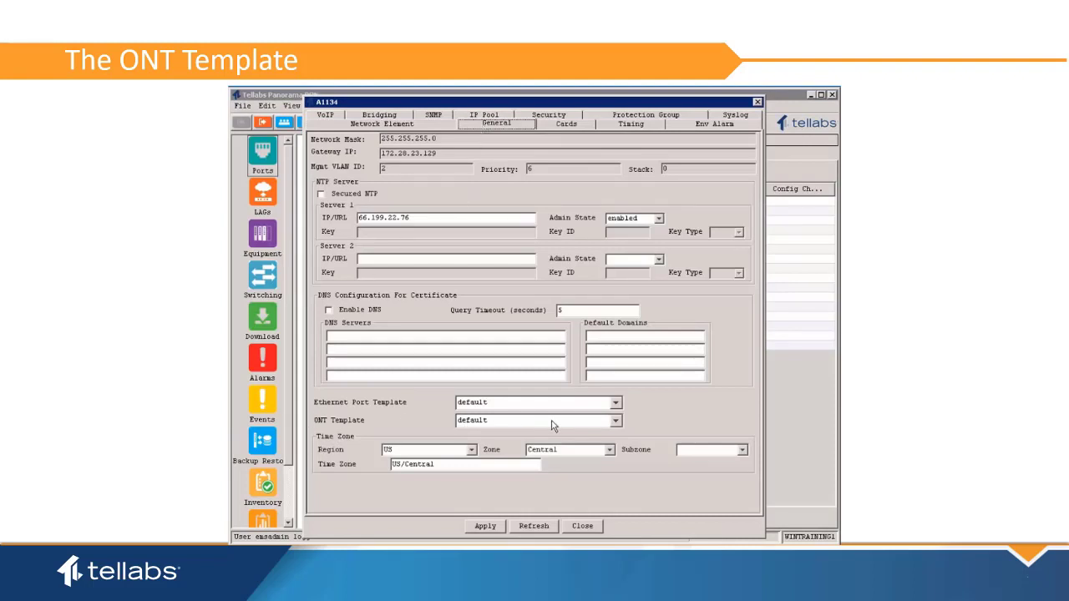
{"action": "left_click", "coordinate": [617, 421]}
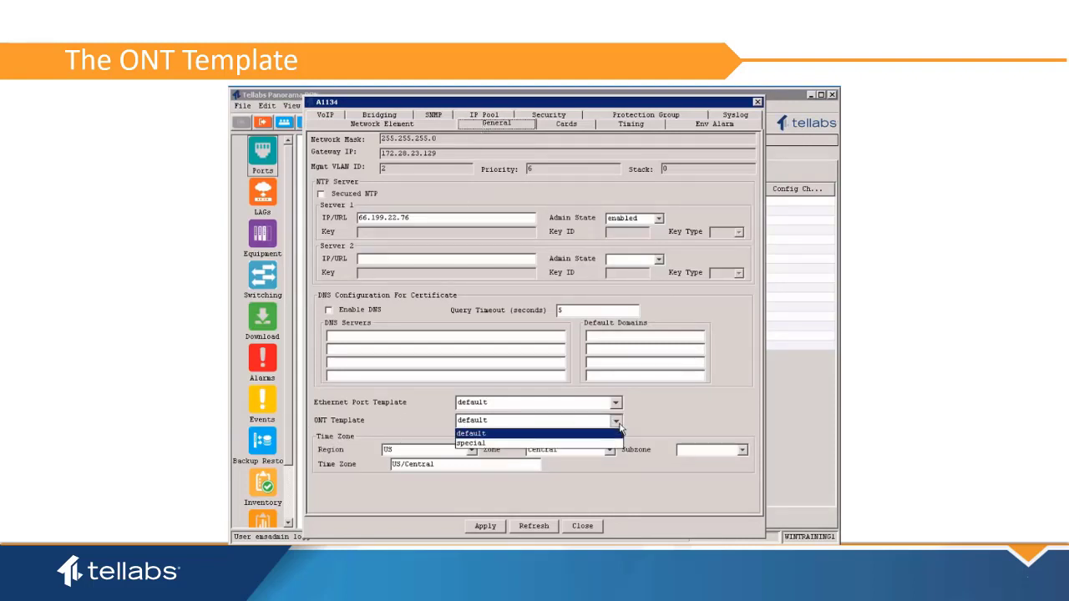
{"action": "left_click", "coordinate": [488, 445]}
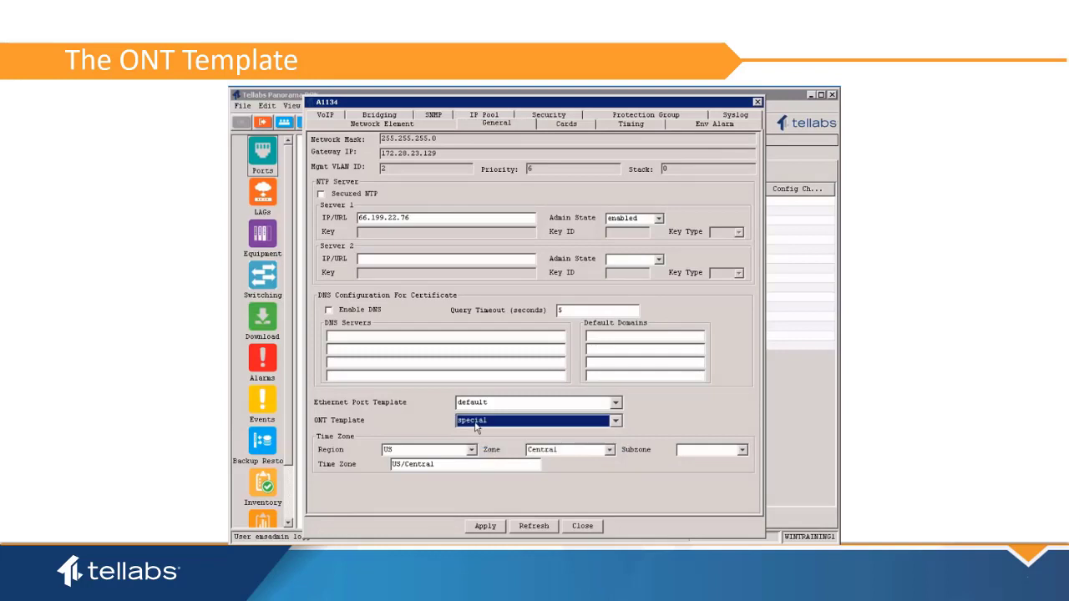
{"action": "left_click", "coordinate": [487, 528]}
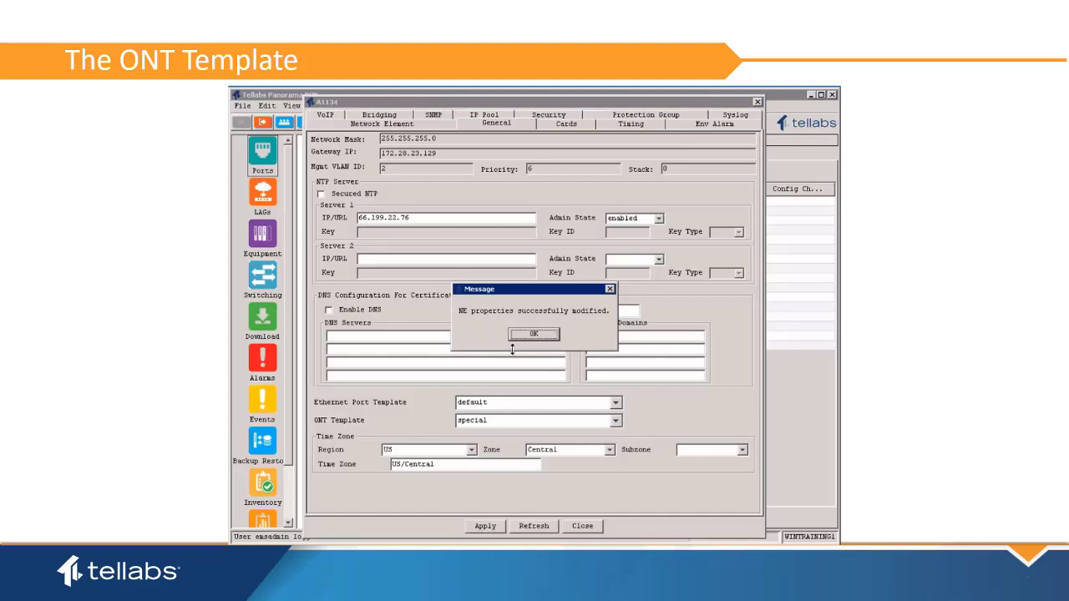
{"action": "left_click", "coordinate": [536, 334]}
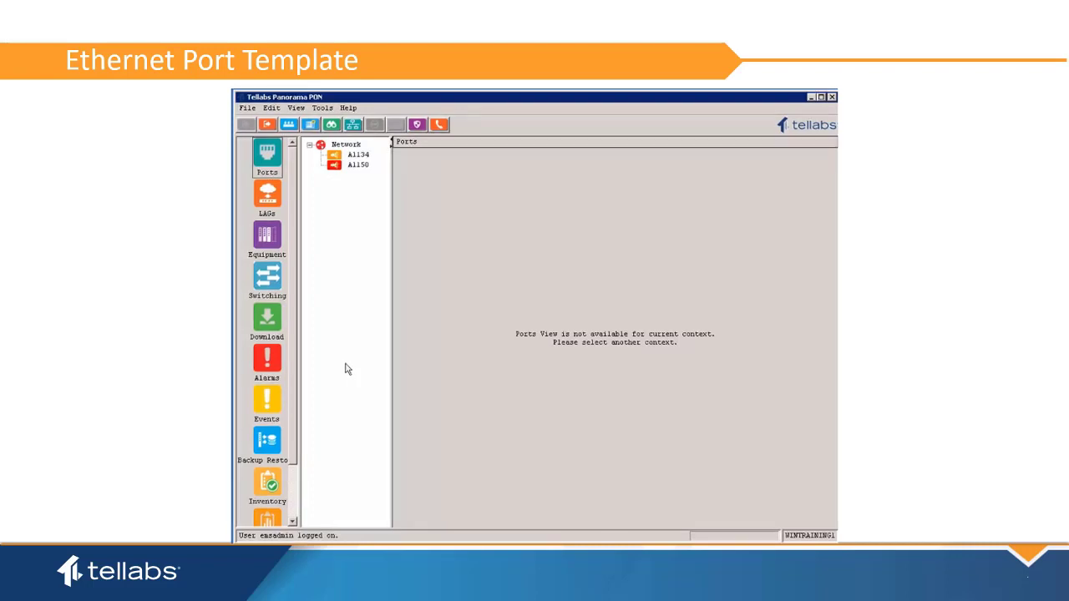
Step: Open the Ethernet port profiles, showing the default PoE profile
{"action": "left_click", "coordinate": [353, 127]}
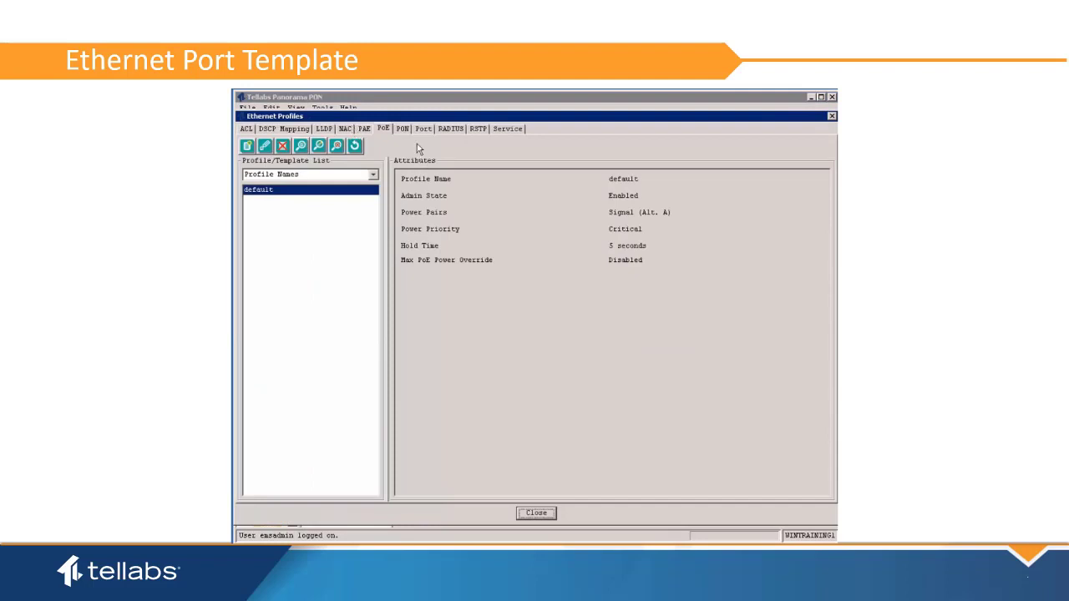
Step: Browse the PoE, PAE, RSTP, LLDP, NAC profiles and VOIP service profile, then close them
{"action": "left_click", "coordinate": [383, 130]}
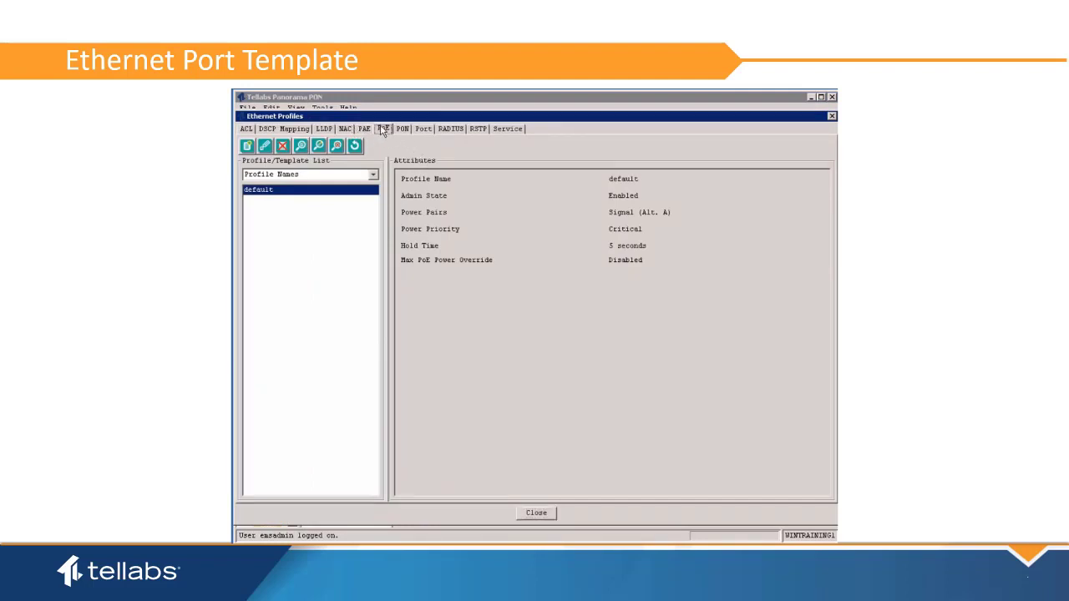
{"action": "left_click", "coordinate": [364, 130]}
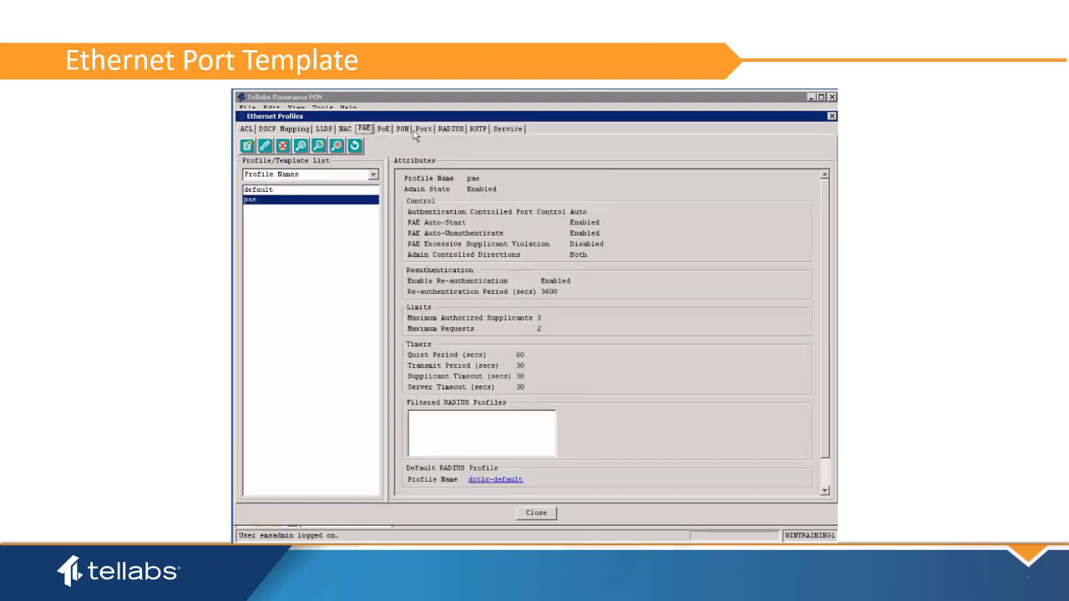
{"action": "left_click", "coordinate": [476, 132]}
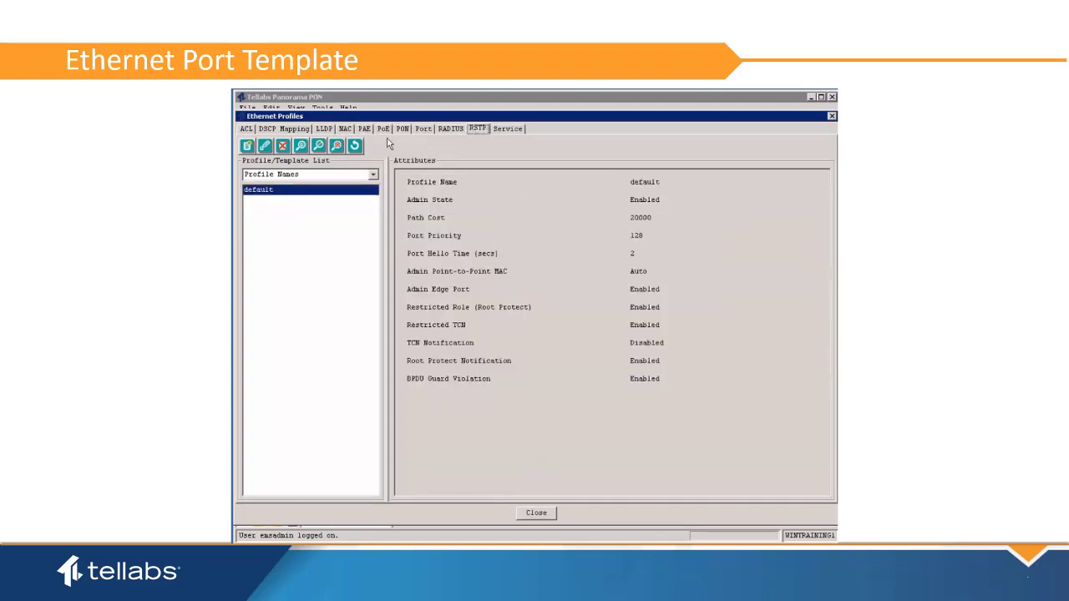
{"action": "left_click", "coordinate": [324, 131]}
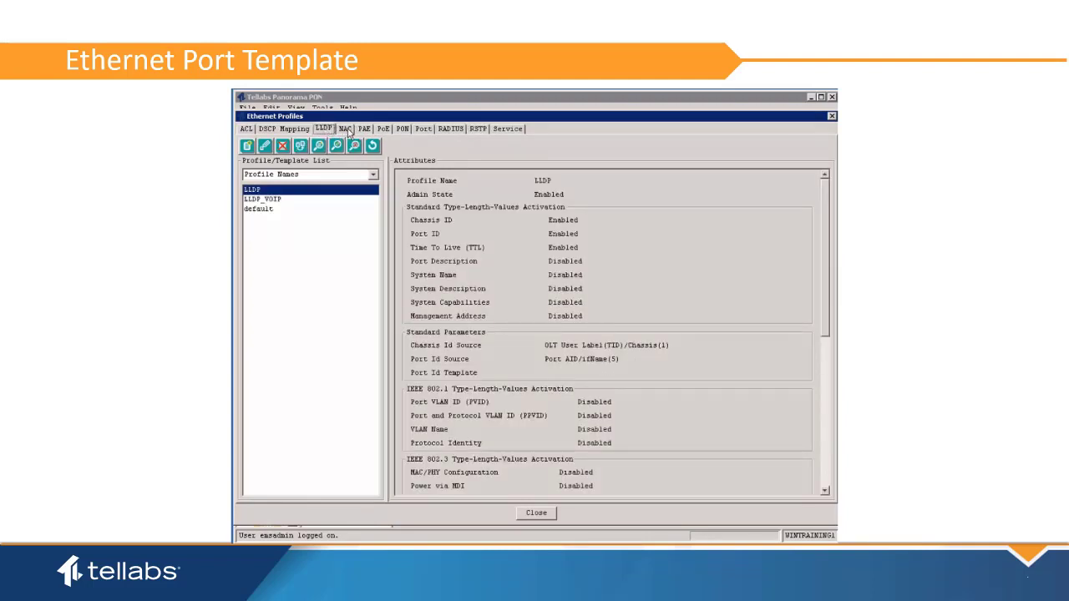
{"action": "left_click", "coordinate": [344, 129]}
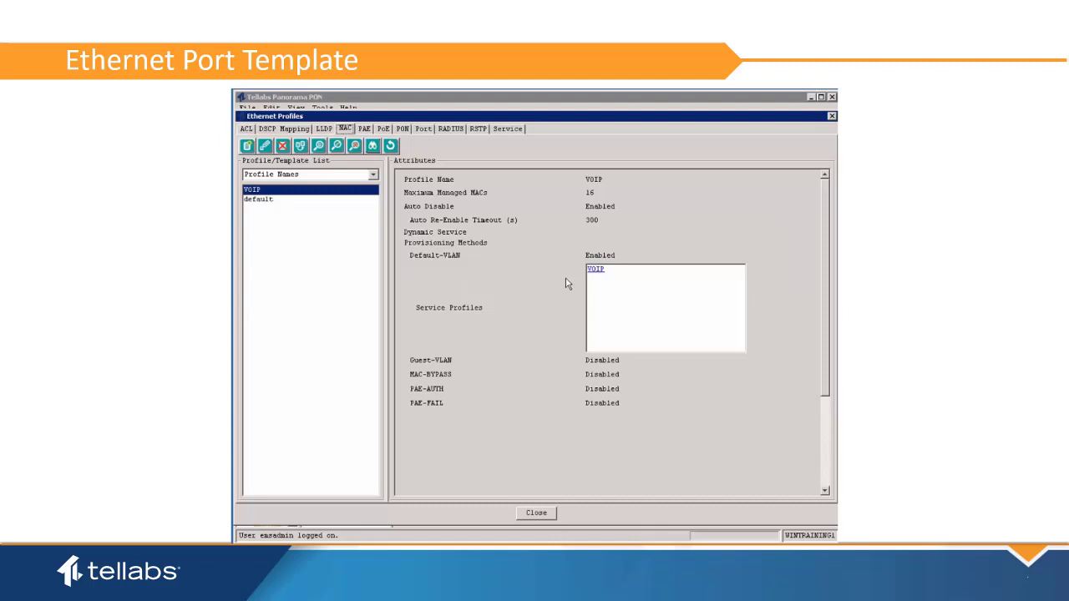
{"action": "left_click", "coordinate": [593, 271]}
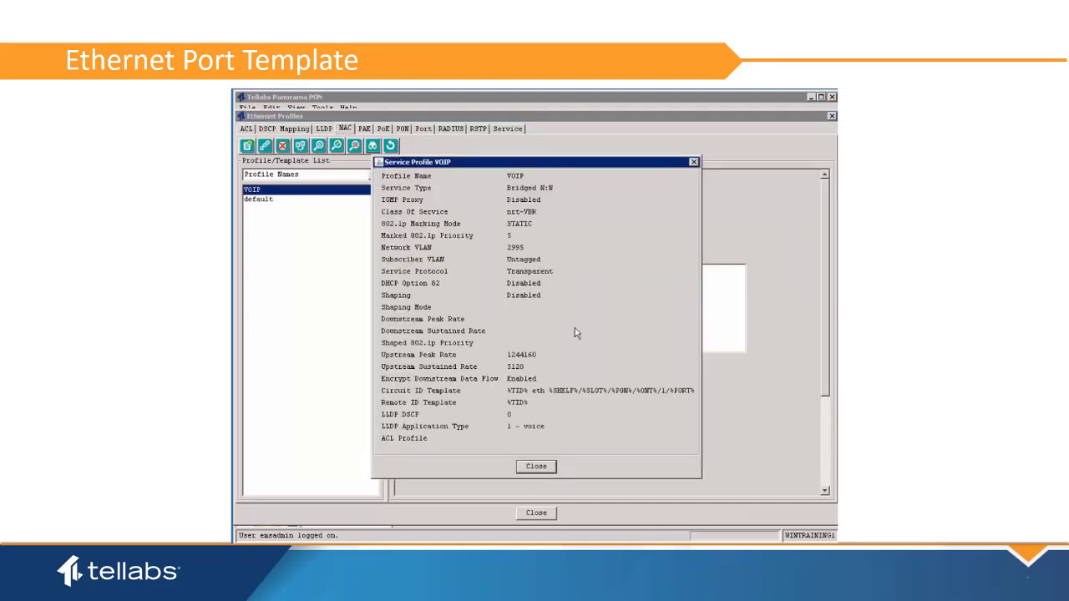
{"action": "left_click", "coordinate": [544, 468]}
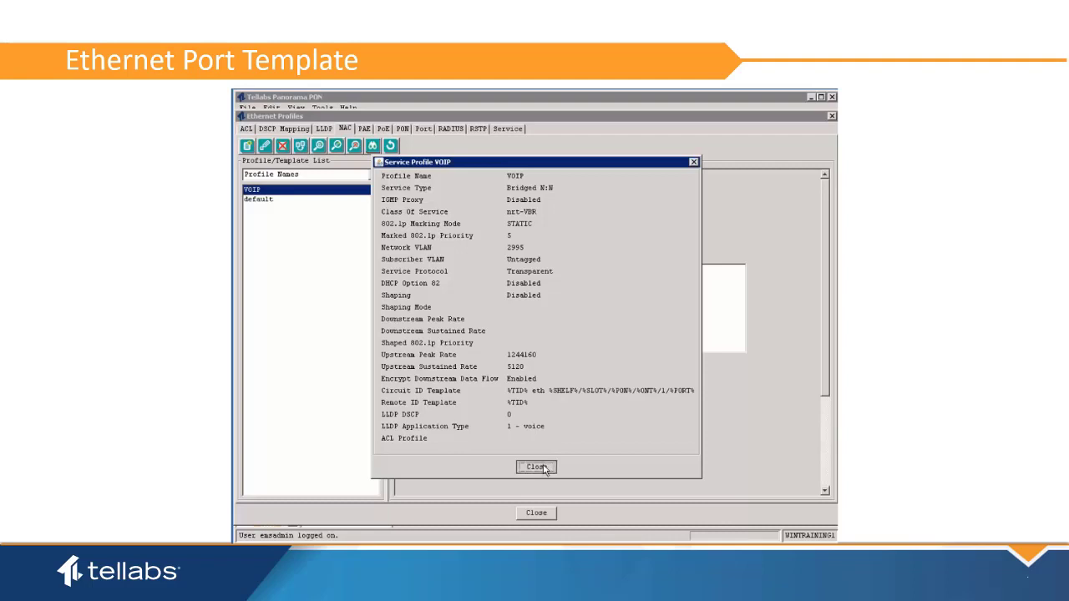
{"action": "left_click", "coordinate": [537, 514]}
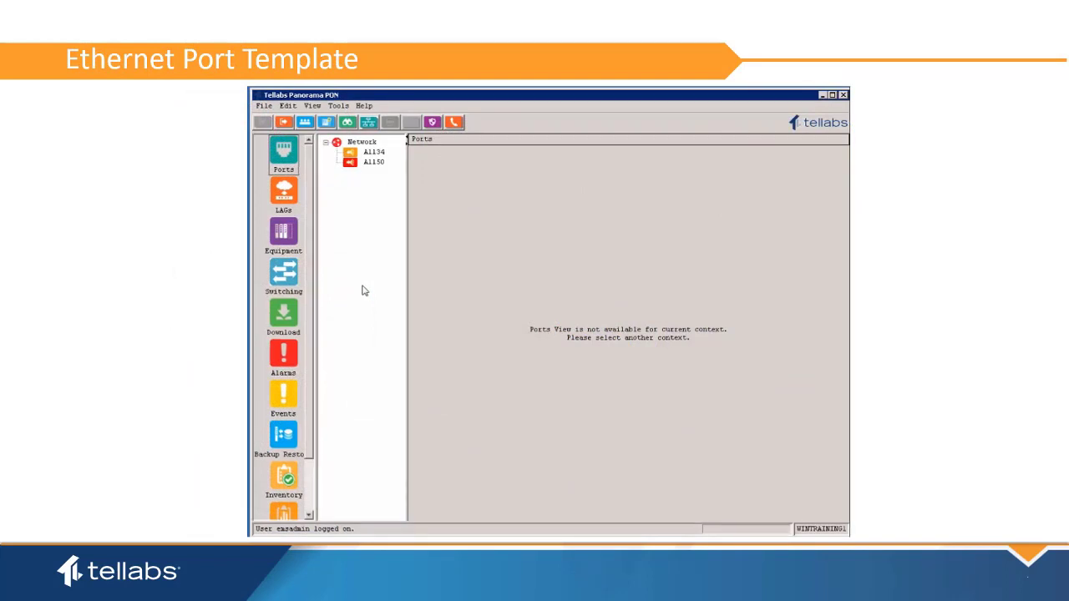
Step: Start a new equipment selector in the Template manager's Equipment Selector list
{"action": "left_click", "coordinate": [341, 106]}
{"action": "left_click", "coordinate": [377, 135]}
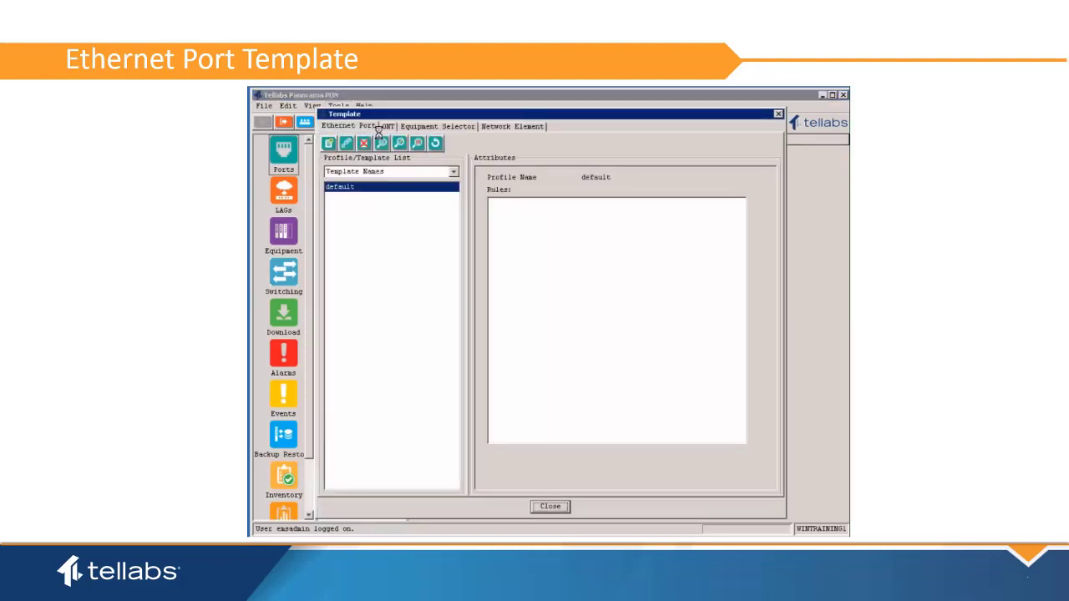
{"action": "left_click", "coordinate": [440, 128]}
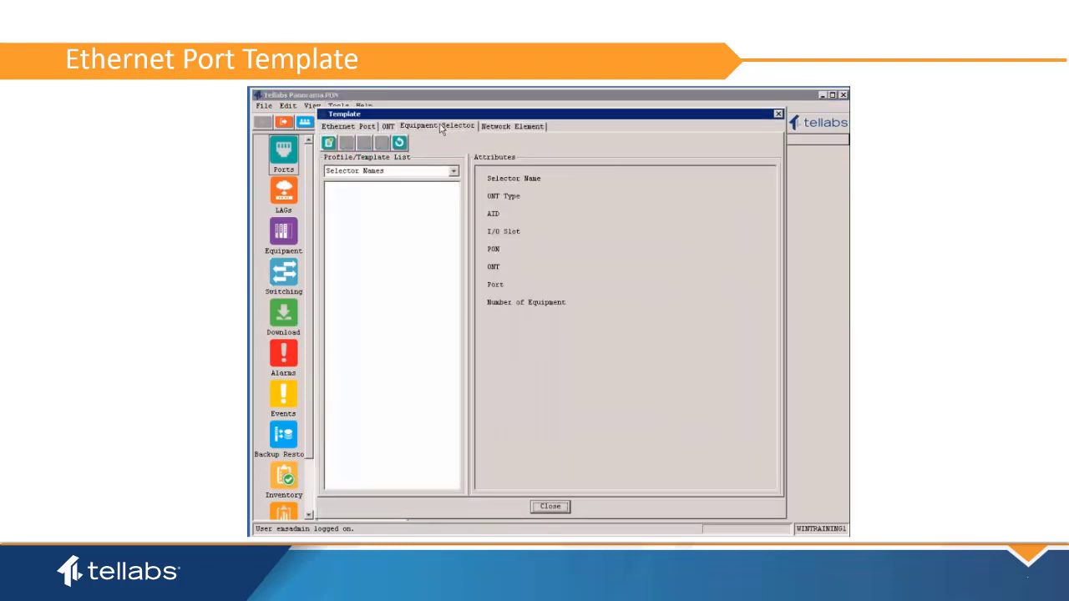
{"action": "left_click", "coordinate": [329, 143]}
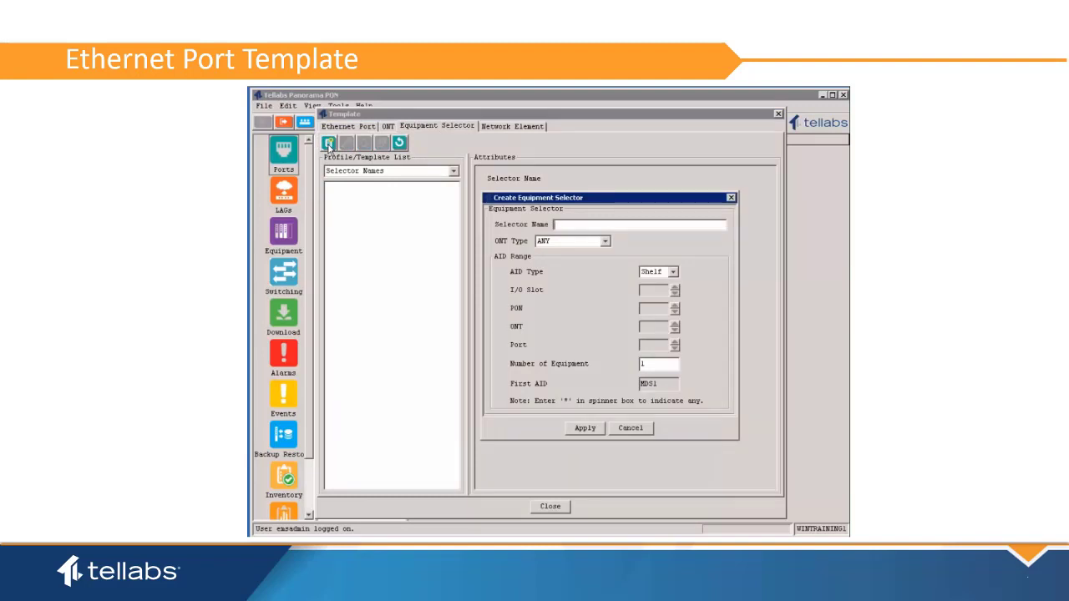
Step: Define selector PCport: ONT140, AID type Port, any slot/PON/ONT, equipment 1, and save
{"action": "left_click", "coordinate": [672, 272]}
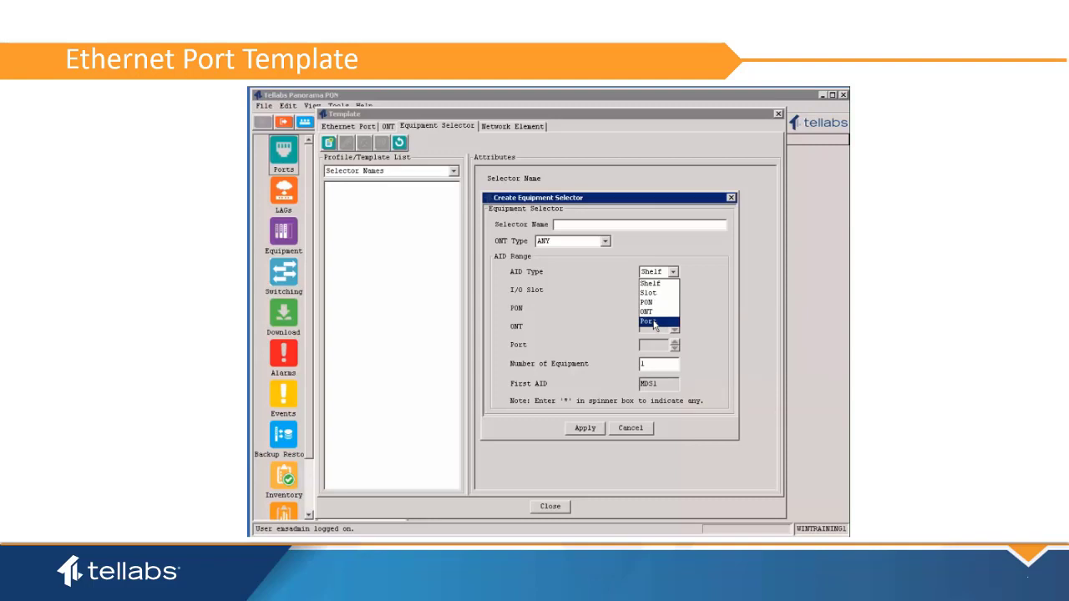
{"action": "left_click", "coordinate": [652, 323]}
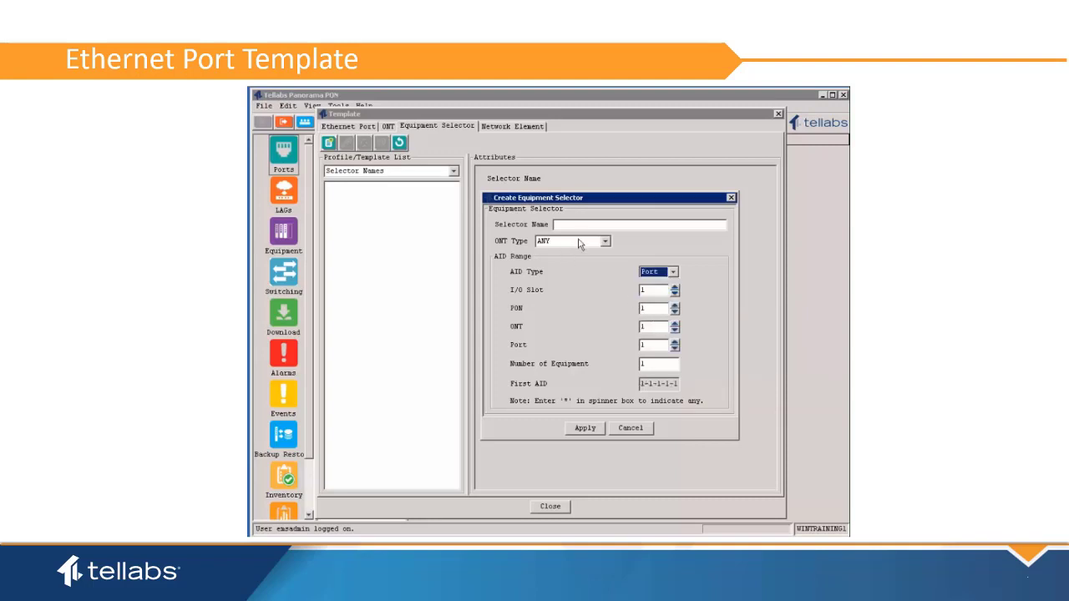
{"action": "left_click", "coordinate": [606, 242]}
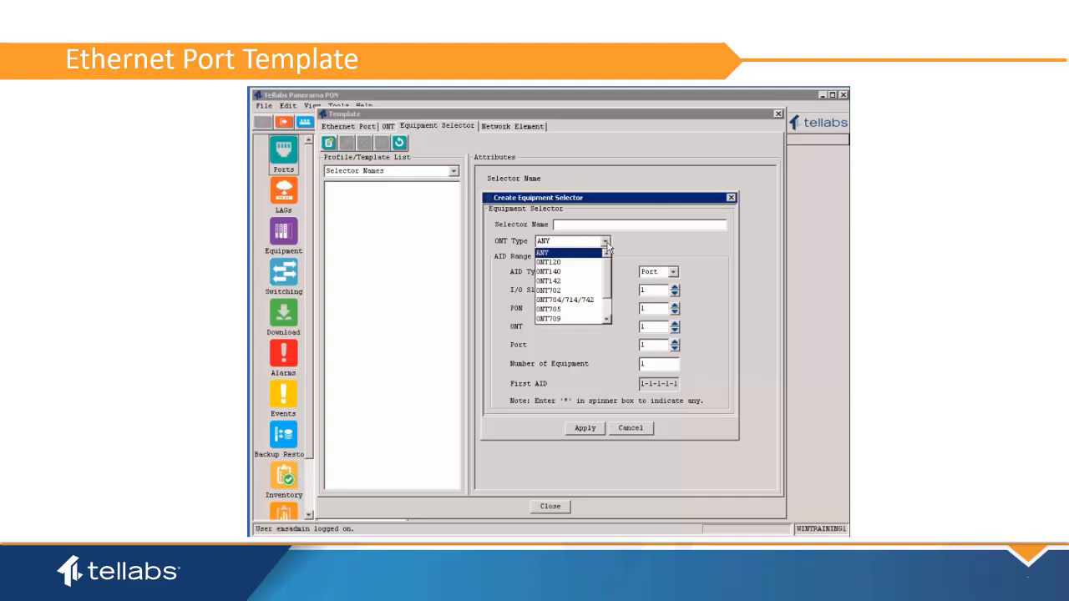
{"action": "left_click", "coordinate": [565, 272]}
{"action": "left_click", "coordinate": [674, 294]}
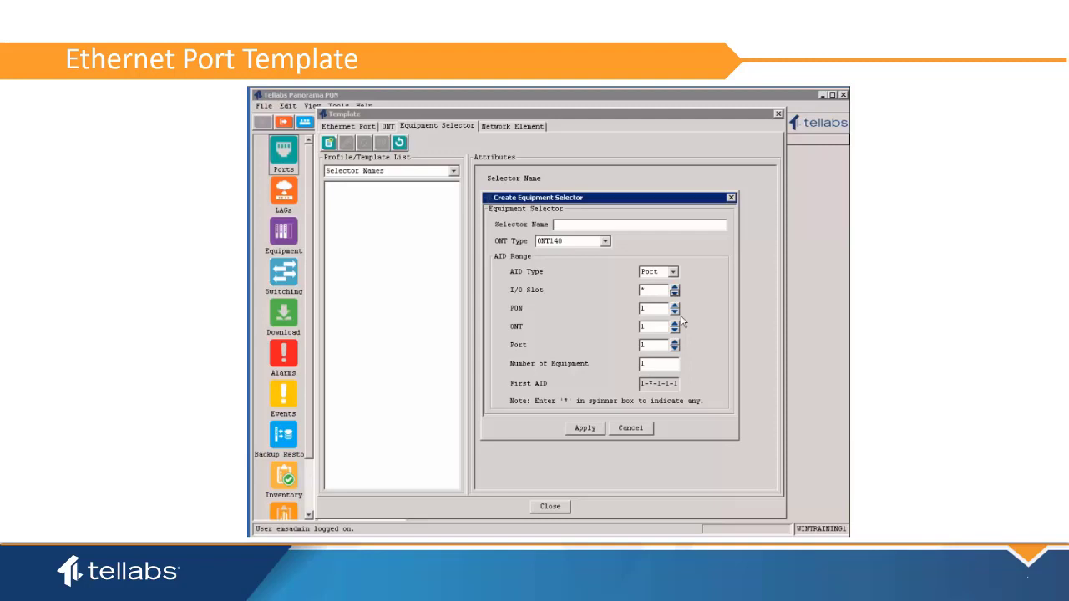
{"action": "left_click", "coordinate": [675, 312]}
{"action": "left_click", "coordinate": [675, 330]}
{"action": "left_click", "coordinate": [644, 365]}
{"action": "type", "text": "1"}
{"action": "left_click", "coordinate": [603, 225]}
{"action": "type", "text": "PC"}
{"action": "type", "text": "port"}
{"action": "left_click", "coordinate": [586, 429]}
Step: Set the next selector to ONT140, AID type Port, with any slot, PON and ONT
{"action": "left_click", "coordinate": [605, 241]}
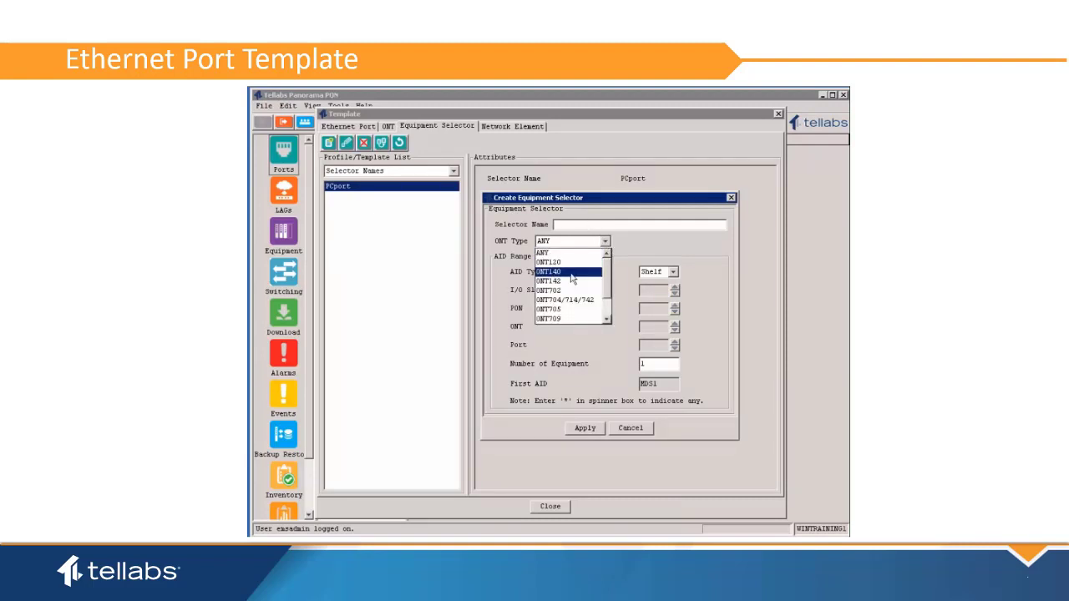
{"action": "left_click", "coordinate": [571, 271]}
{"action": "left_click", "coordinate": [673, 272]}
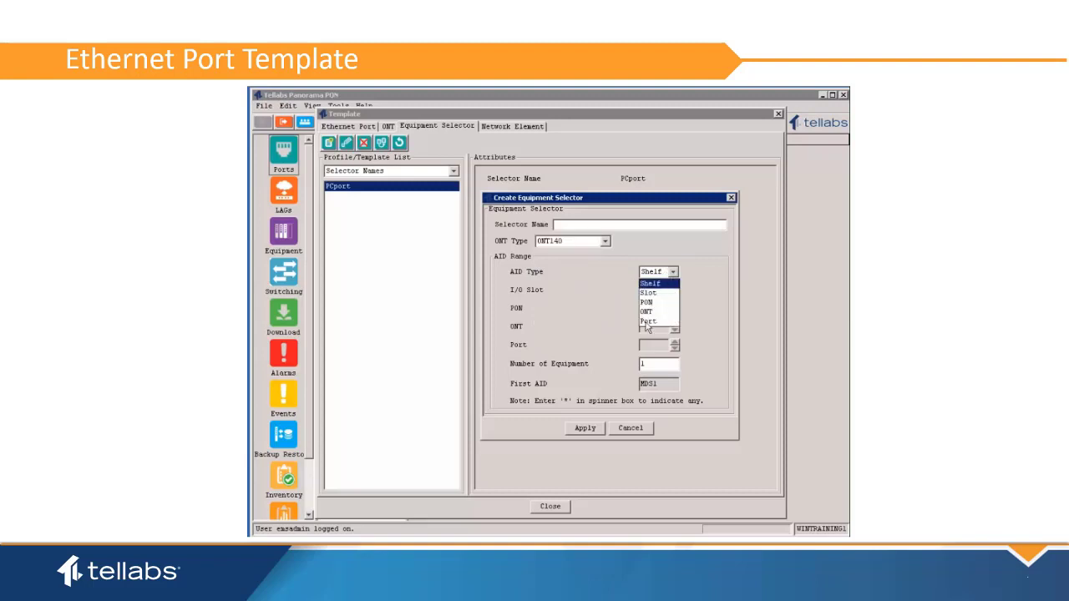
{"action": "left_click", "coordinate": [650, 326]}
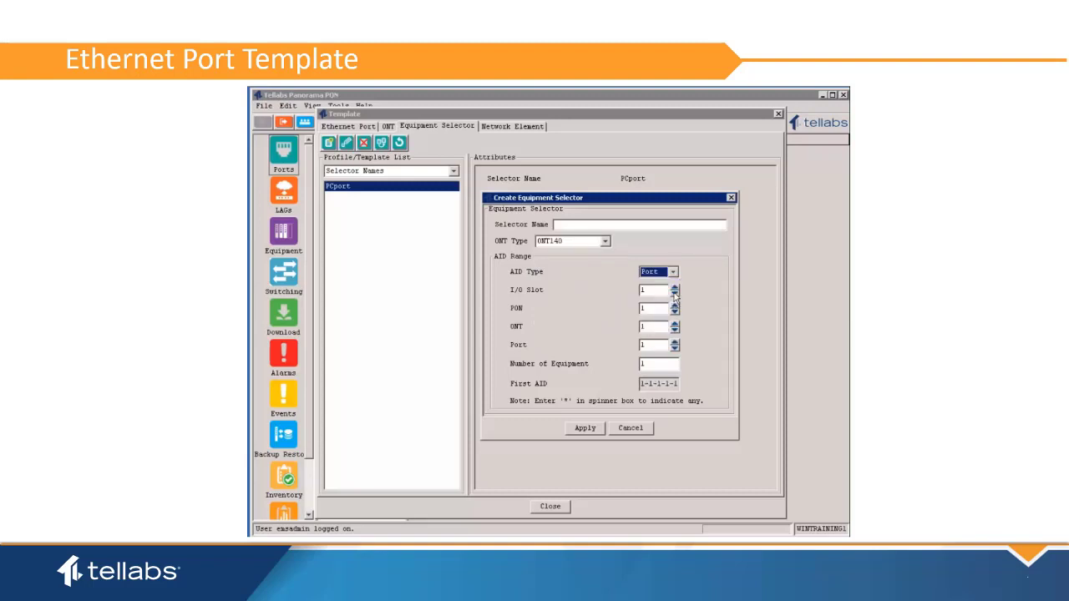
{"action": "left_click", "coordinate": [674, 293]}
{"action": "left_click", "coordinate": [675, 311]}
{"action": "left_click", "coordinate": [675, 331]}
Step: Give it port 3, equipment 2 and name VOIP, save it, then show Ethernet Port templates
{"action": "left_click_drag", "start_coordinate": [661, 346], "coordinate": [621, 346]}
{"action": "type", "text": "3"}
{"action": "left_click", "coordinate": [646, 364]}
{"action": "key", "text": "BackSpace"}
{"action": "type", "text": "2"}
{"action": "type", "text": "VOIP"}
{"action": "left_click", "coordinate": [593, 430]}
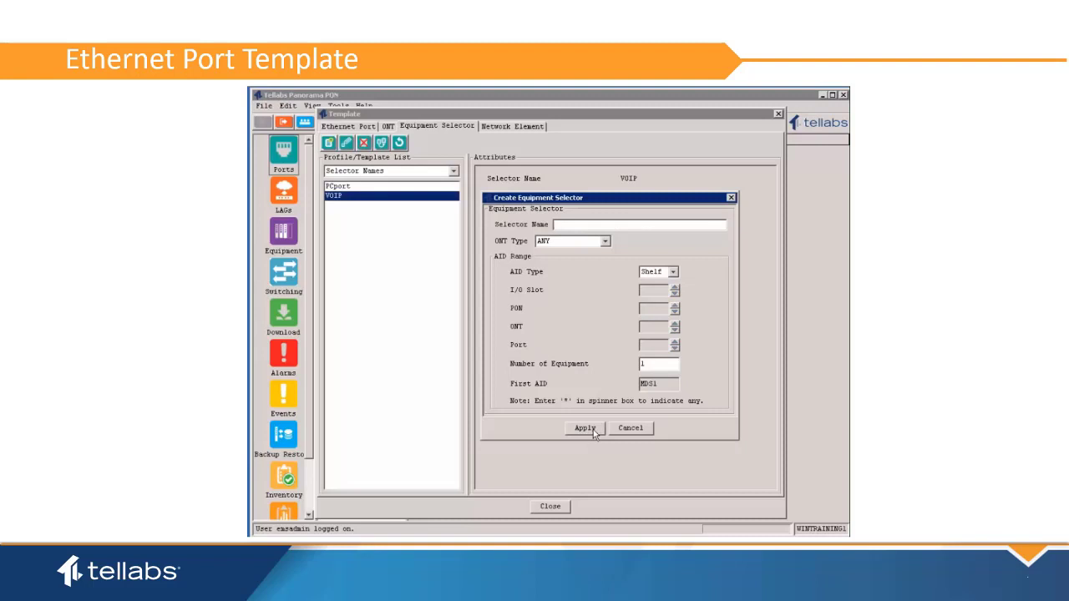
{"action": "left_click", "coordinate": [630, 428]}
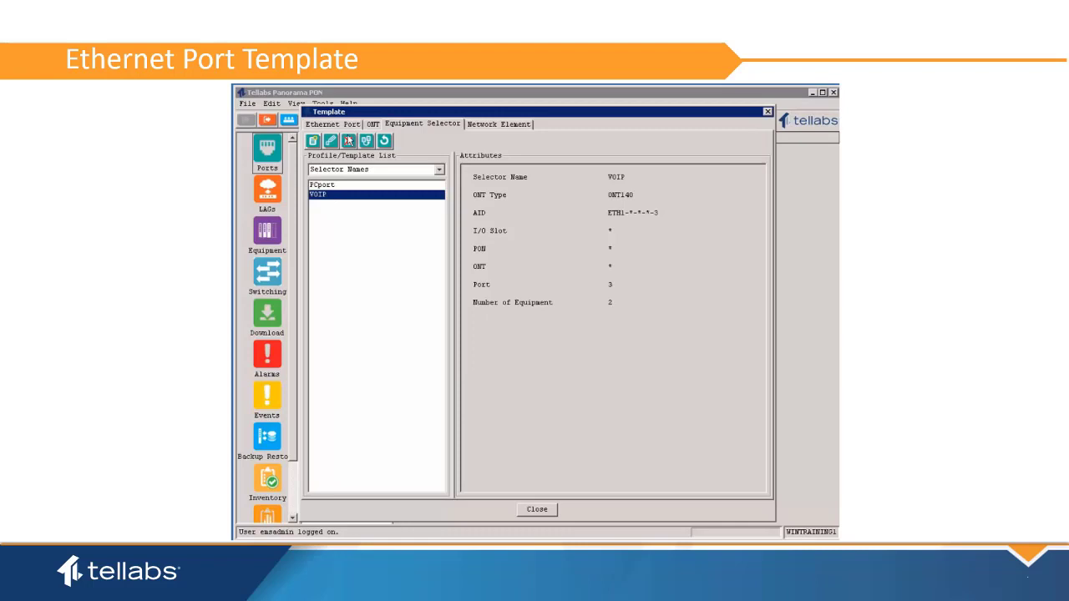
{"action": "left_click", "coordinate": [345, 125]}
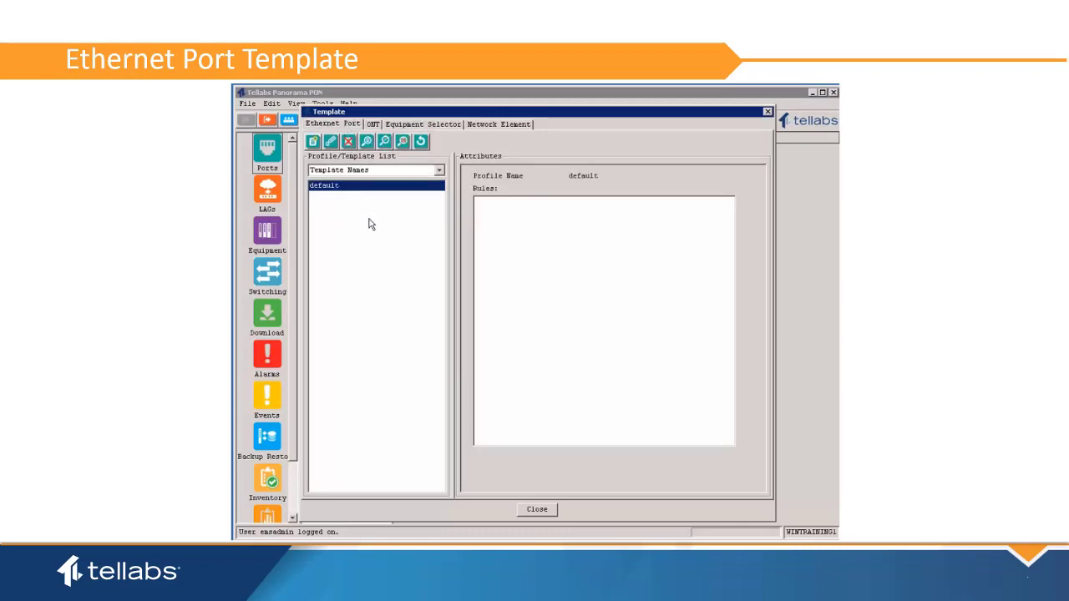
Step: Start a new Ethernet port template rule for PCport using RSTP and pae profiles
{"action": "left_click", "coordinate": [313, 142]}
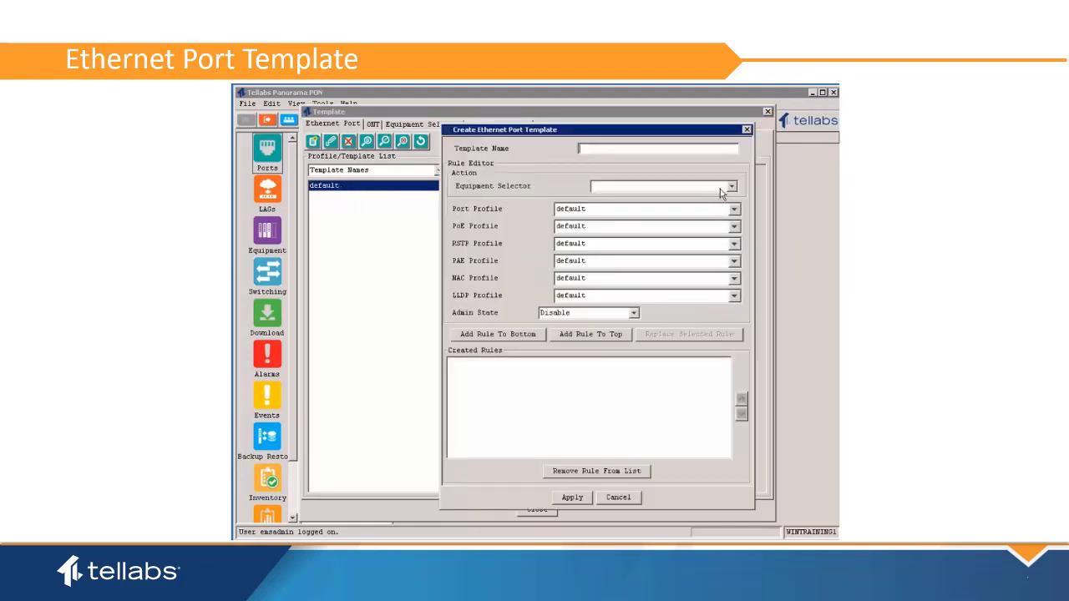
{"action": "left_click", "coordinate": [729, 187]}
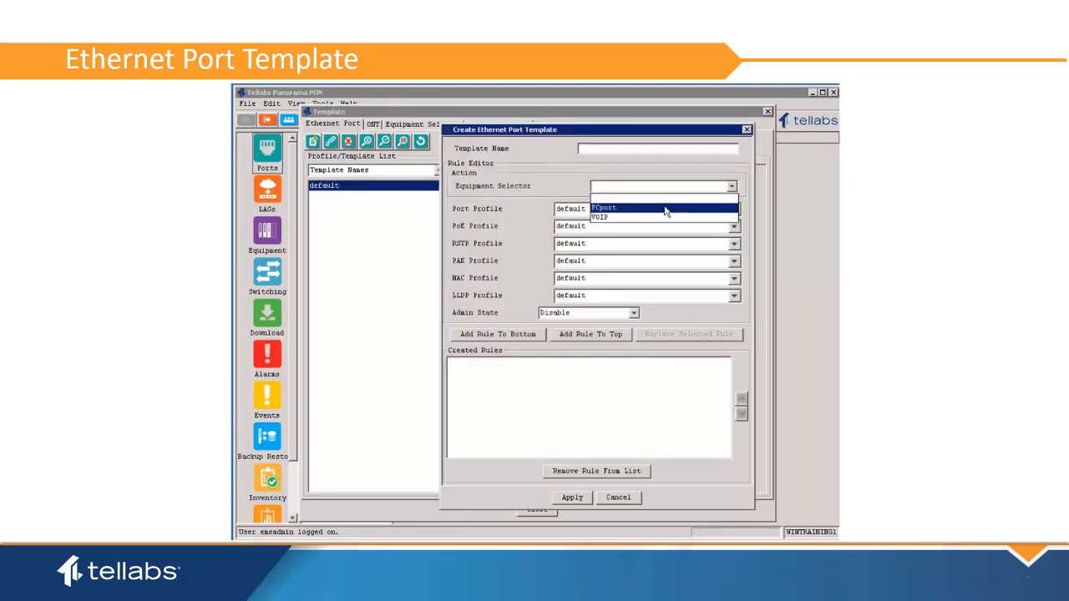
{"action": "left_click", "coordinate": [632, 210]}
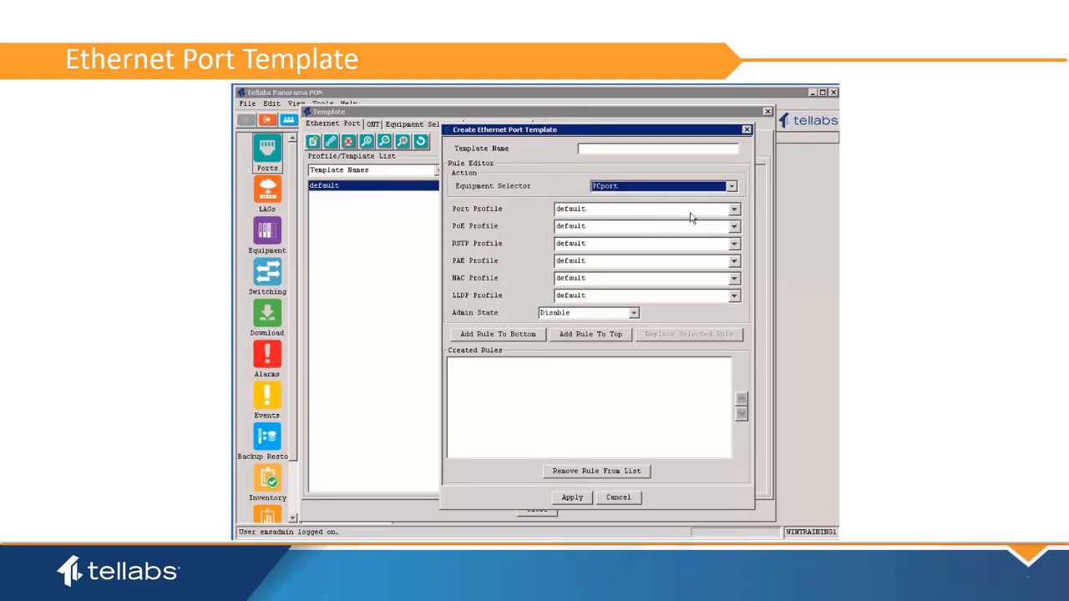
{"action": "left_click", "coordinate": [640, 244]}
{"action": "left_click", "coordinate": [589, 267]}
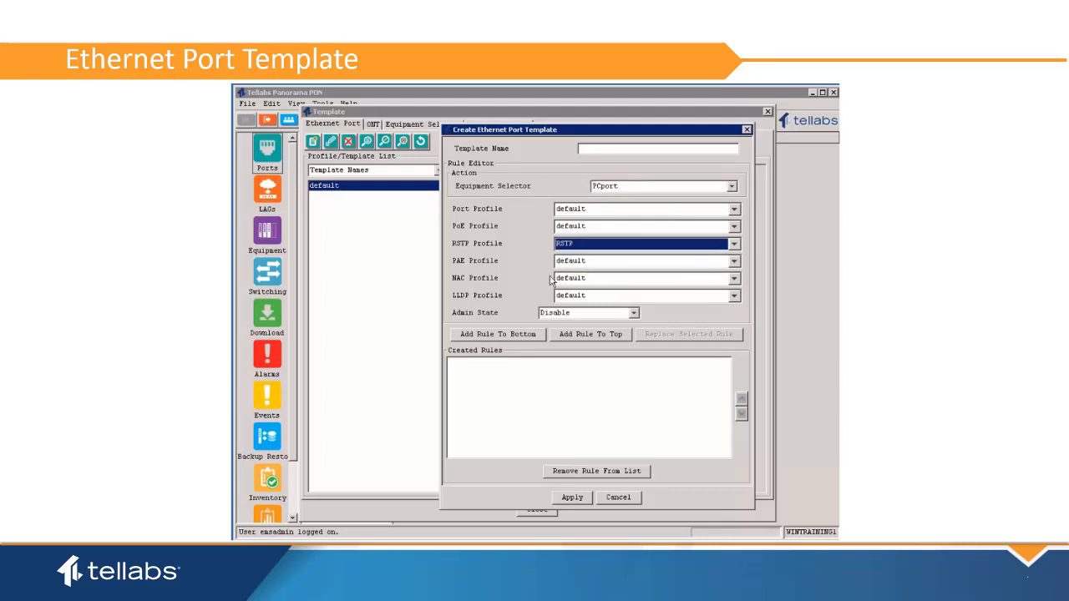
{"action": "left_click", "coordinate": [610, 262]}
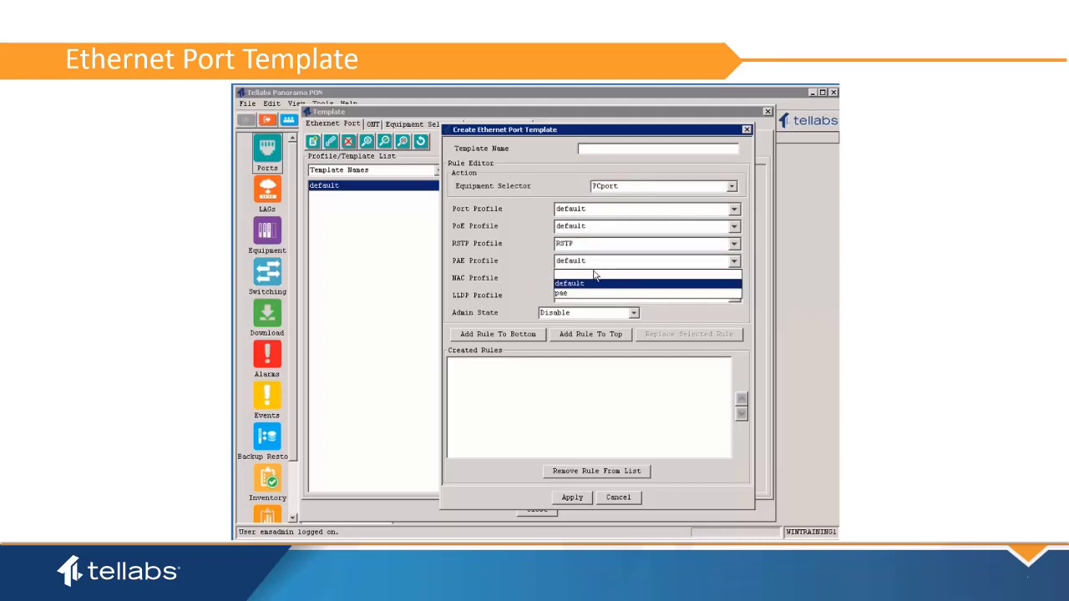
{"action": "left_click", "coordinate": [582, 295]}
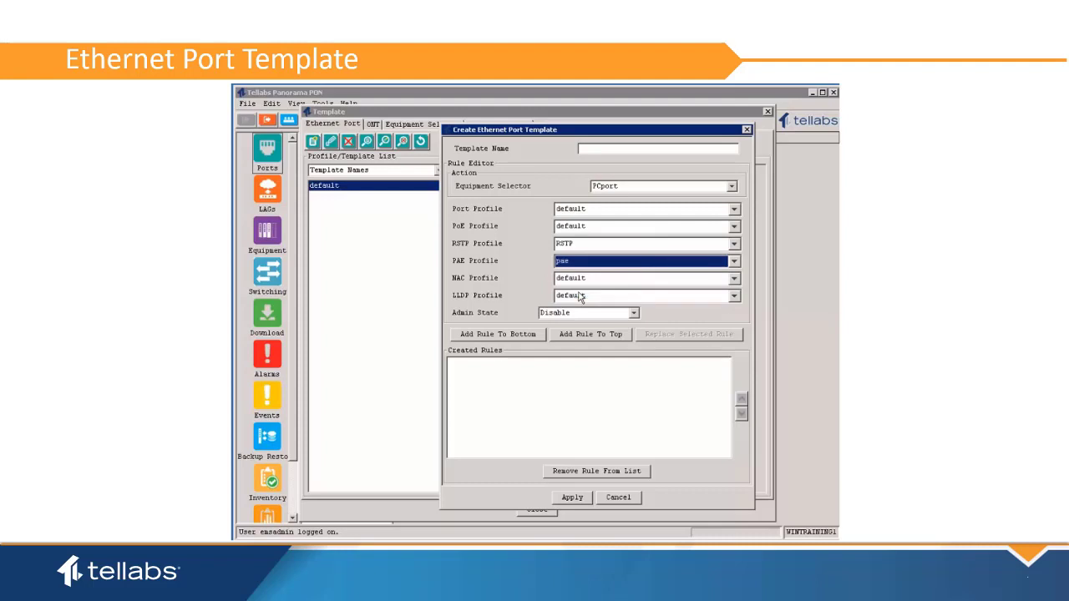
Step: Add PCport NAC and Enable admin state, add the rule to top, then pick VOIP
{"action": "left_click", "coordinate": [605, 281]}
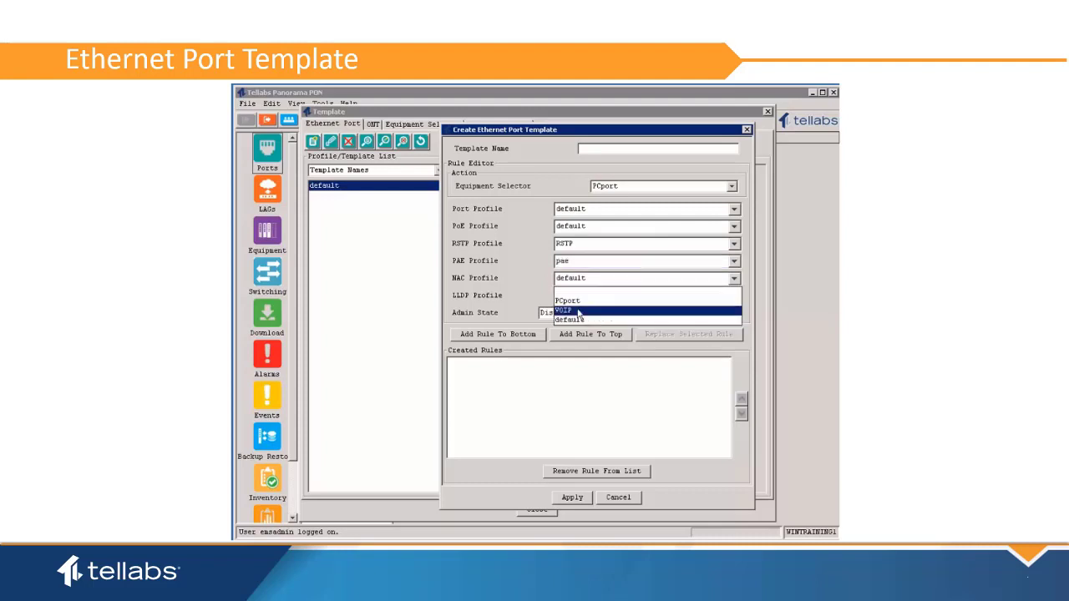
{"action": "left_click", "coordinate": [587, 301]}
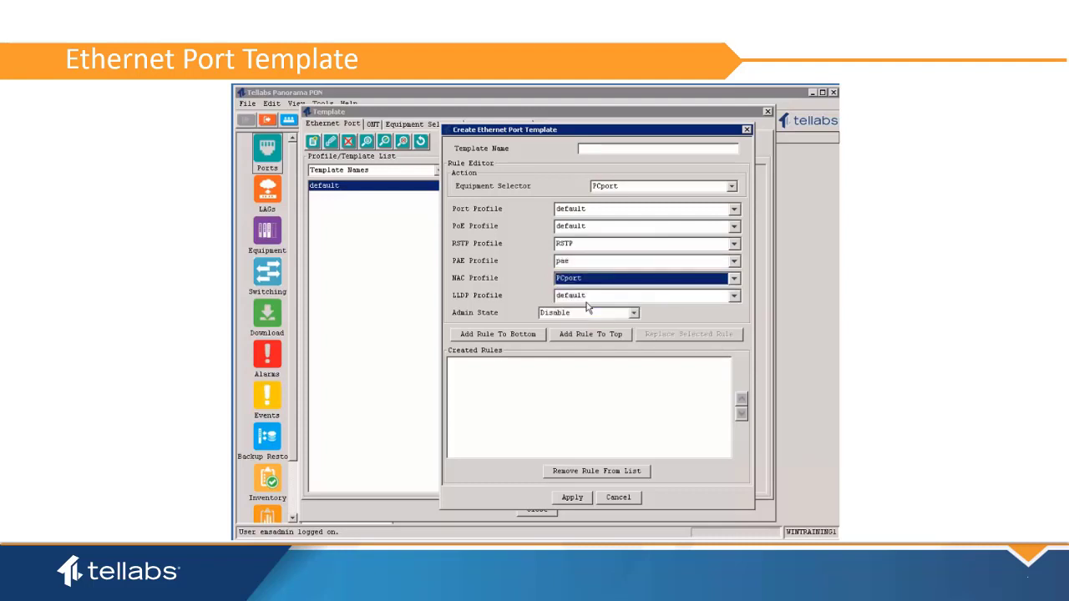
{"action": "left_click", "coordinate": [592, 313]}
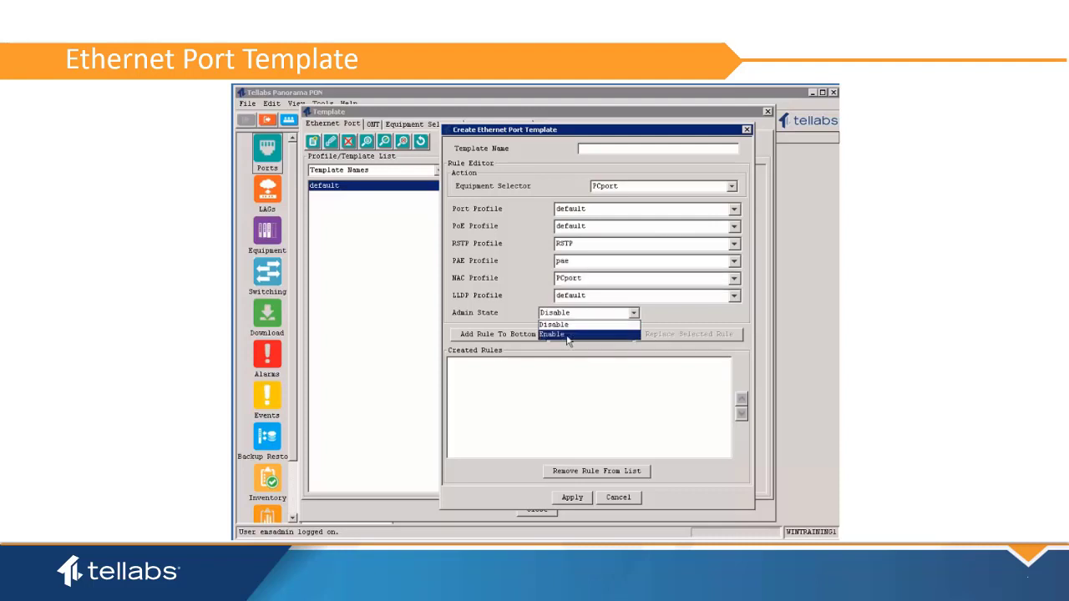
{"action": "left_click", "coordinate": [569, 337]}
{"action": "left_click", "coordinate": [588, 336]}
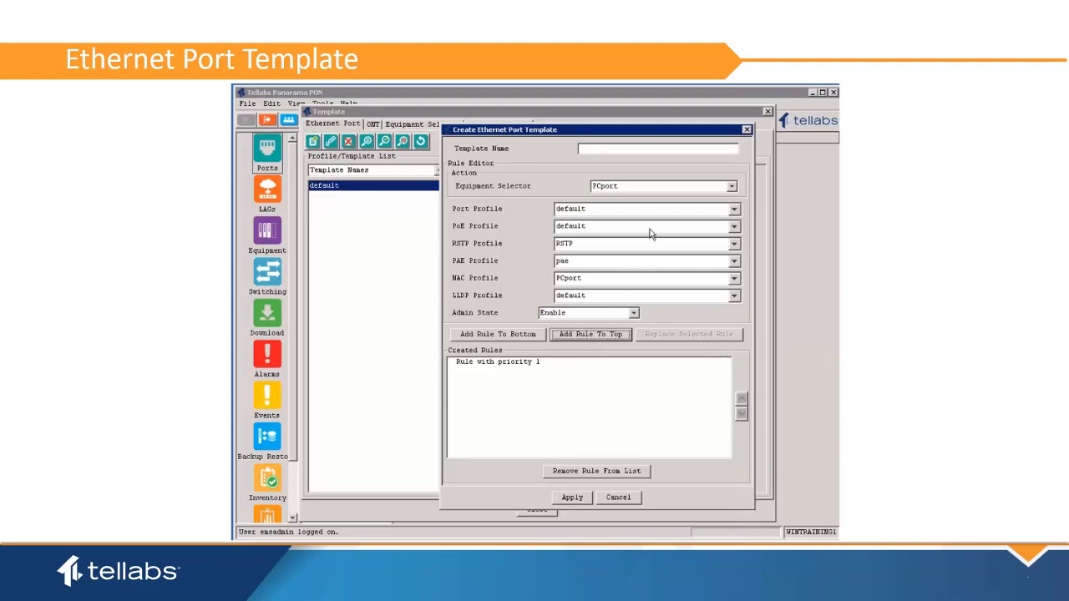
{"action": "left_click", "coordinate": [656, 192]}
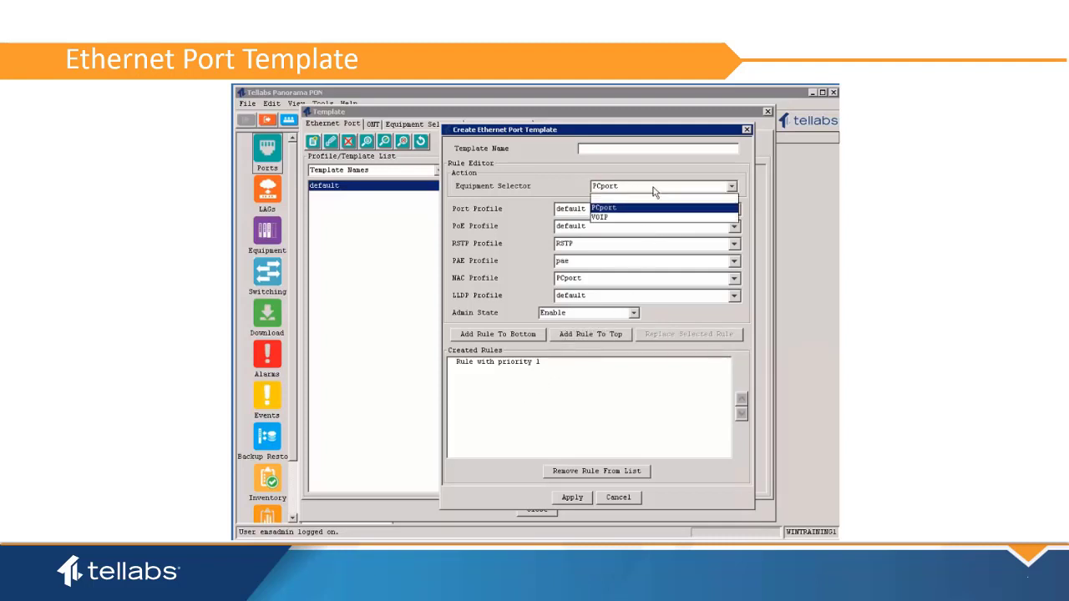
{"action": "left_click", "coordinate": [625, 223]}
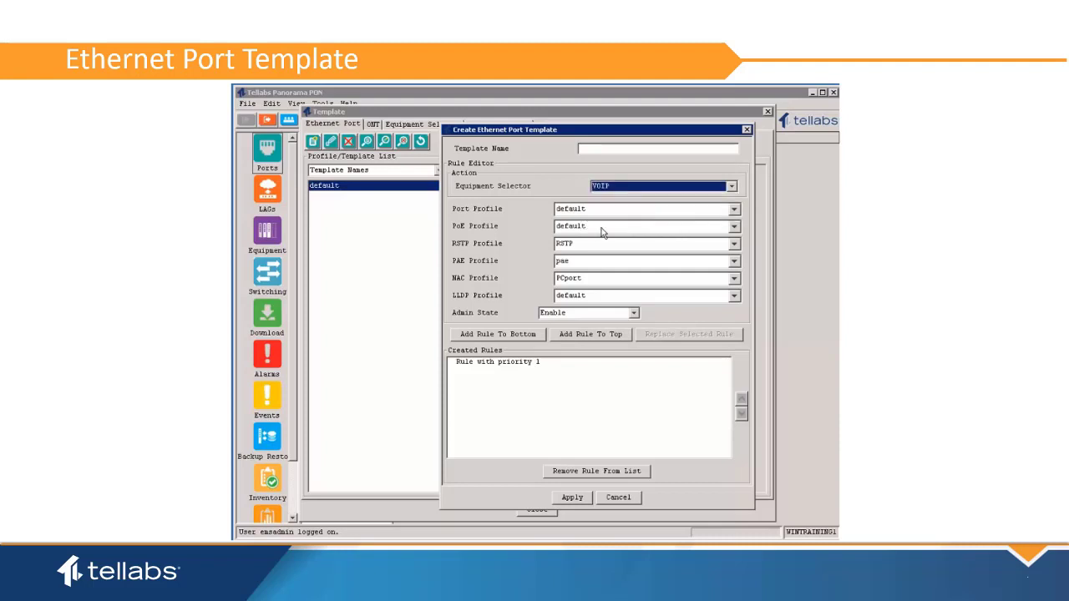
Step: Add a priority-2 VOIP rule with PoE_LowPriority, default PAE, VOIP NAC and LLDP_VOIP profiles
{"action": "left_click", "coordinate": [603, 227]}
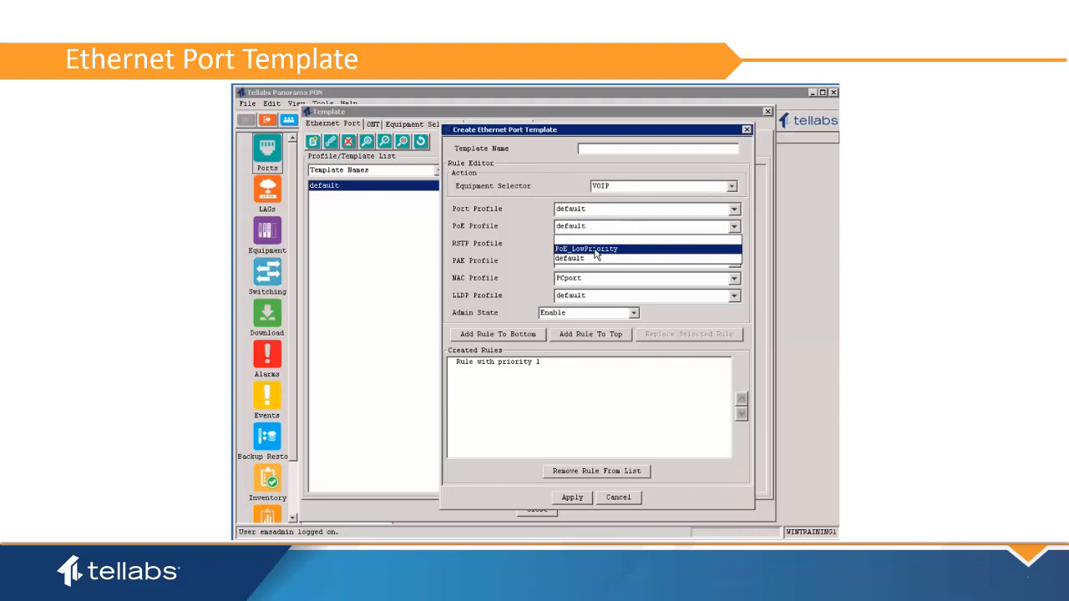
{"action": "left_click", "coordinate": [586, 249]}
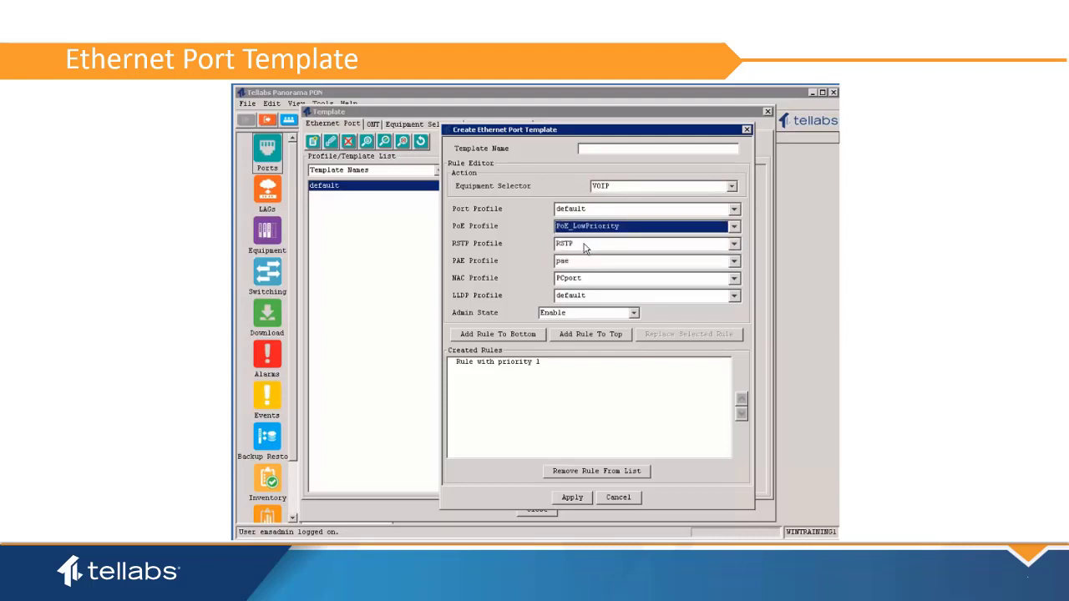
{"action": "left_click", "coordinate": [579, 262]}
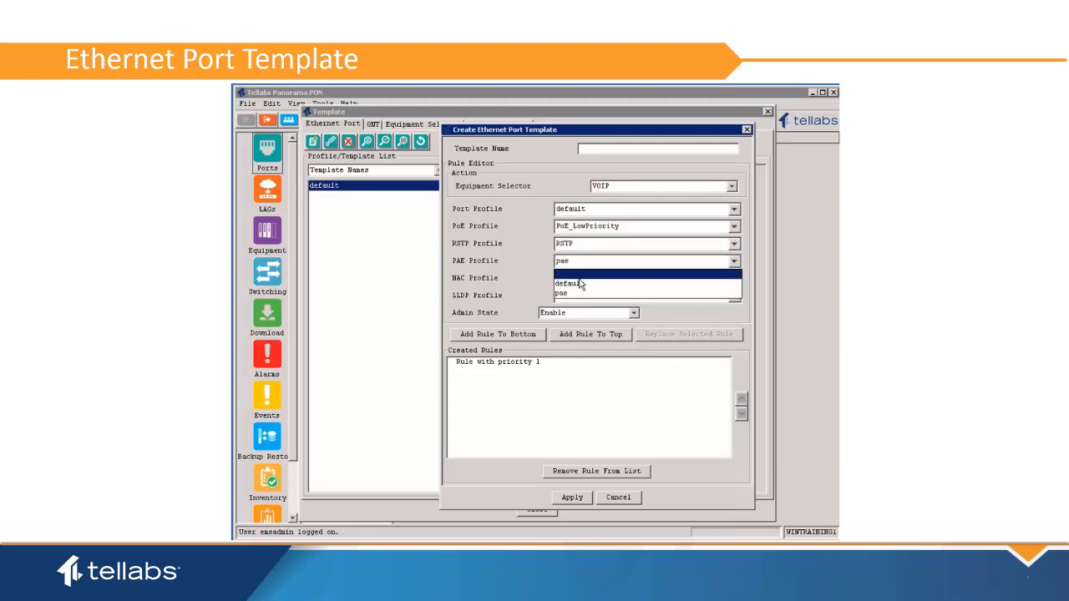
{"action": "left_click", "coordinate": [581, 284]}
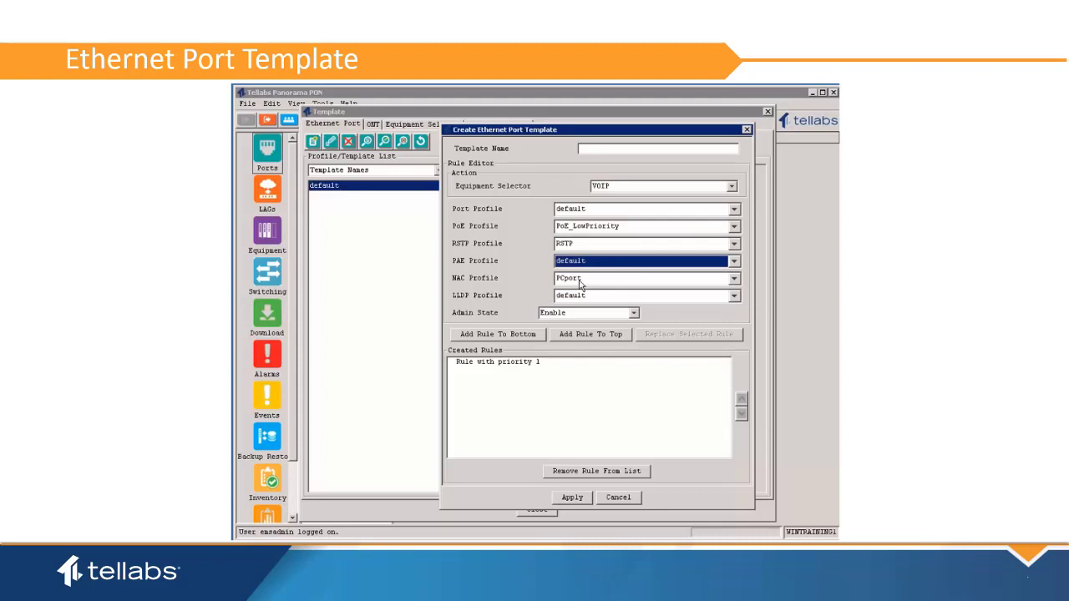
{"action": "left_click", "coordinate": [591, 282]}
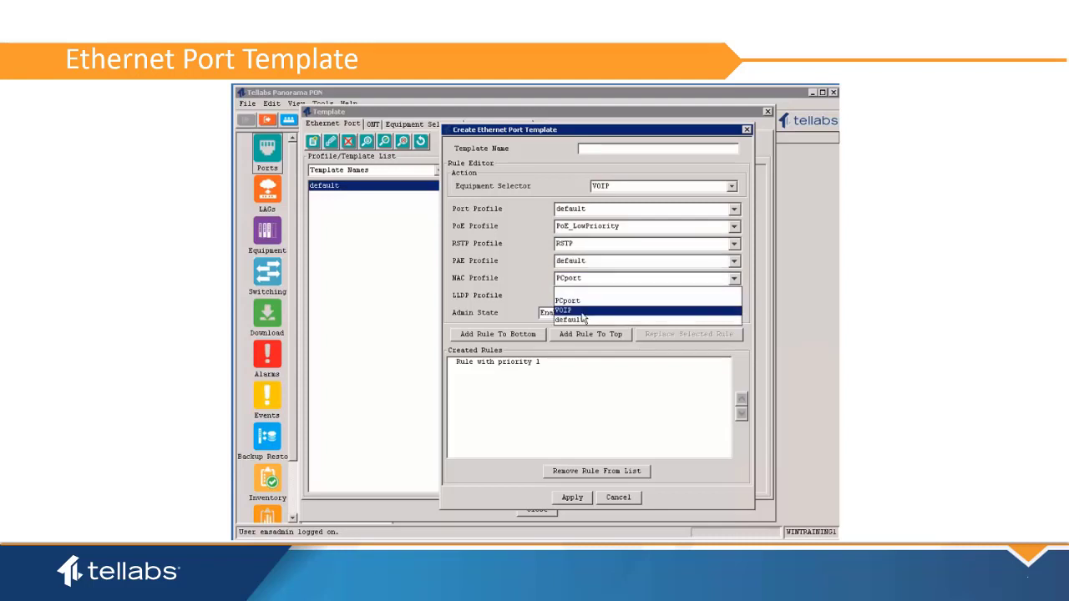
{"action": "left_click", "coordinate": [583, 311]}
{"action": "left_click", "coordinate": [597, 299]}
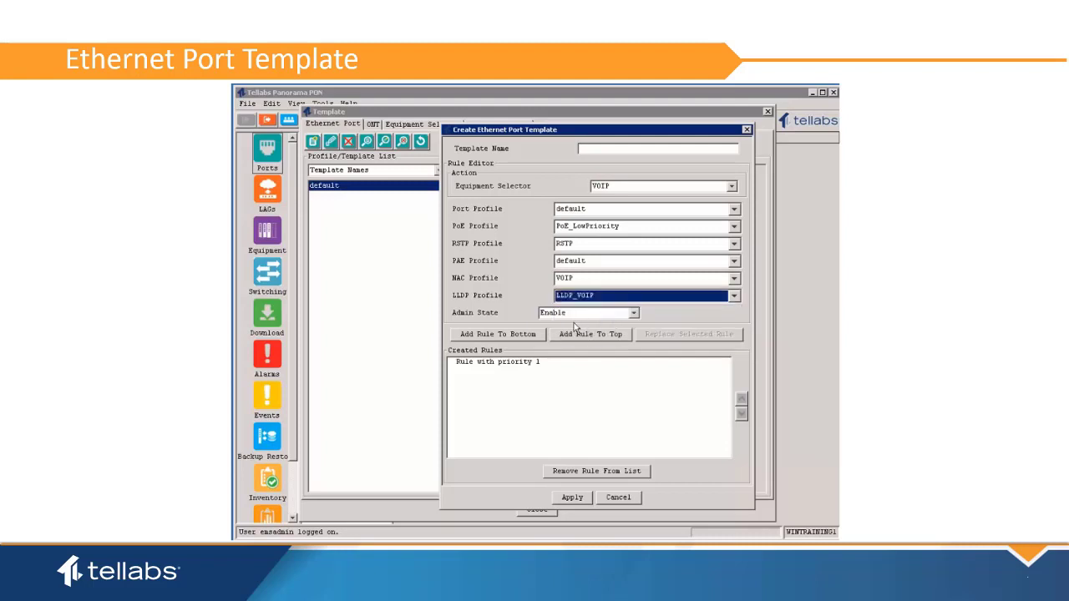
{"action": "left_click", "coordinate": [517, 340]}
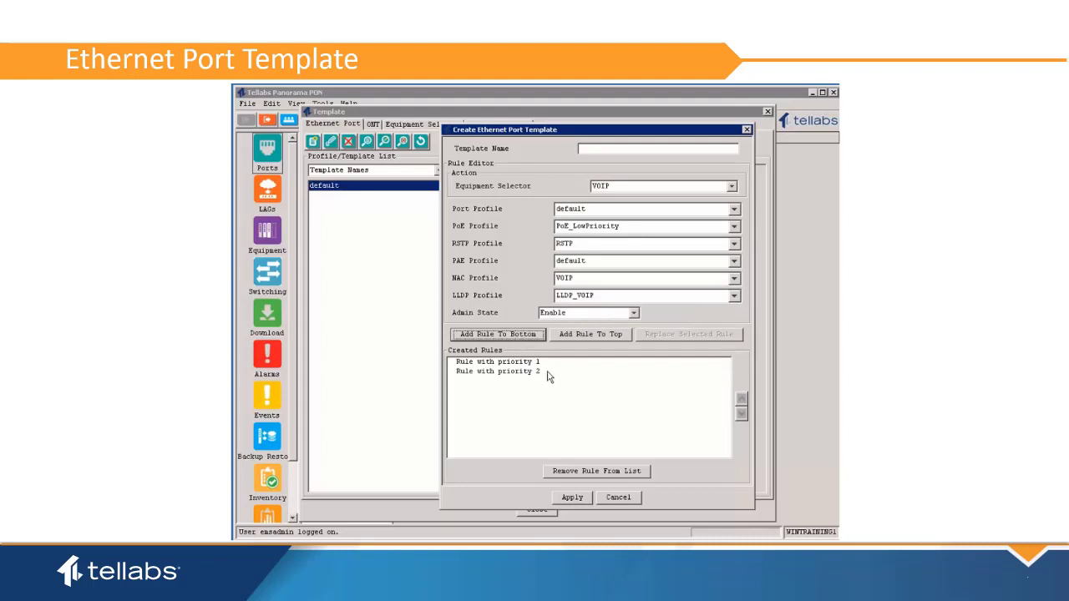
Step: Save the rules as template '140template' and dismiss the creation status report
{"action": "left_click", "coordinate": [610, 149]}
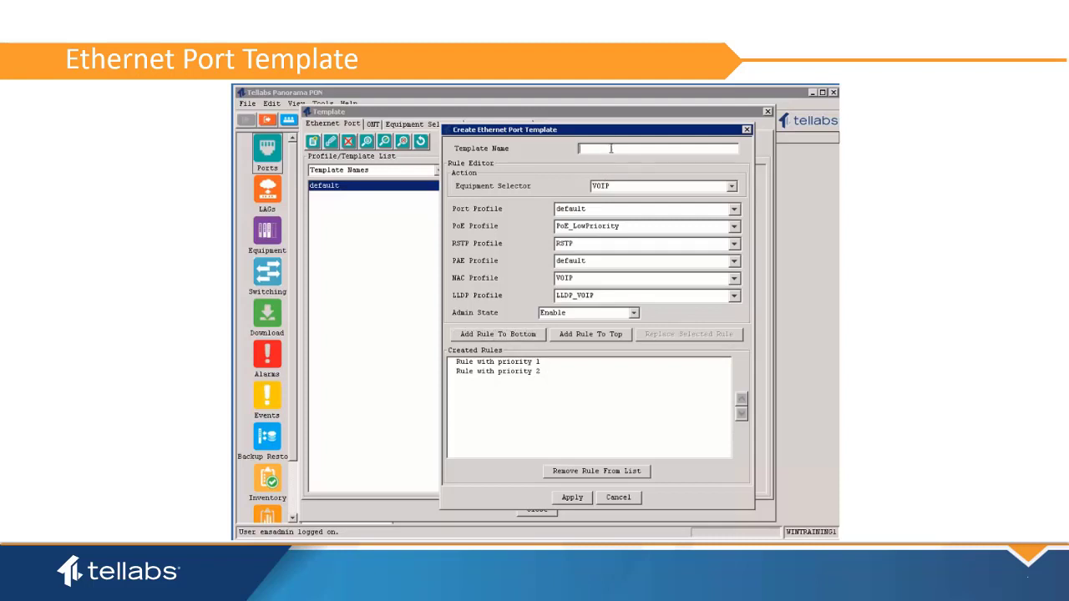
{"action": "type", "text": "140"}
{"action": "type", "text": "templa"}
{"action": "type", "text": "te"}
{"action": "left_click", "coordinate": [574, 497]}
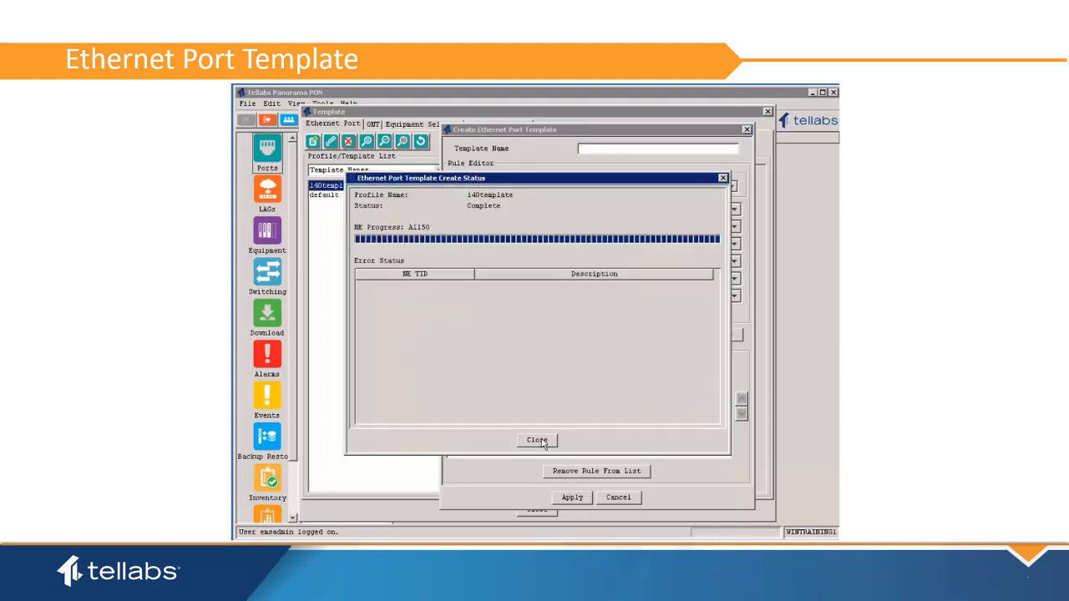
{"action": "left_click", "coordinate": [538, 441]}
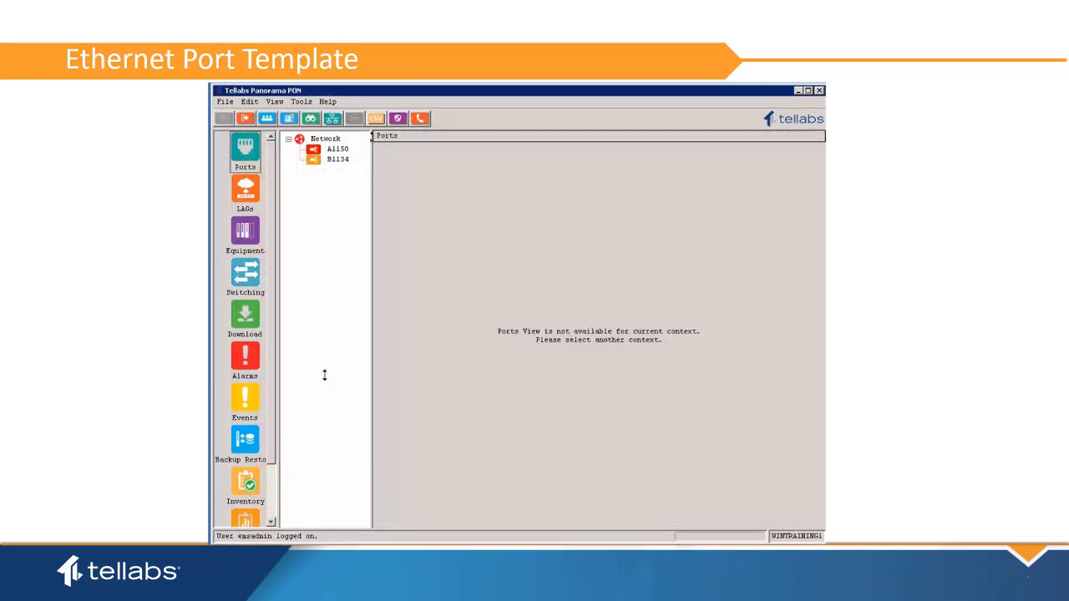
Step: In OLT B1134's general properties, assign Ethernet template 140template and ONT template special, then apply
{"action": "left_click", "coordinate": [336, 160]}
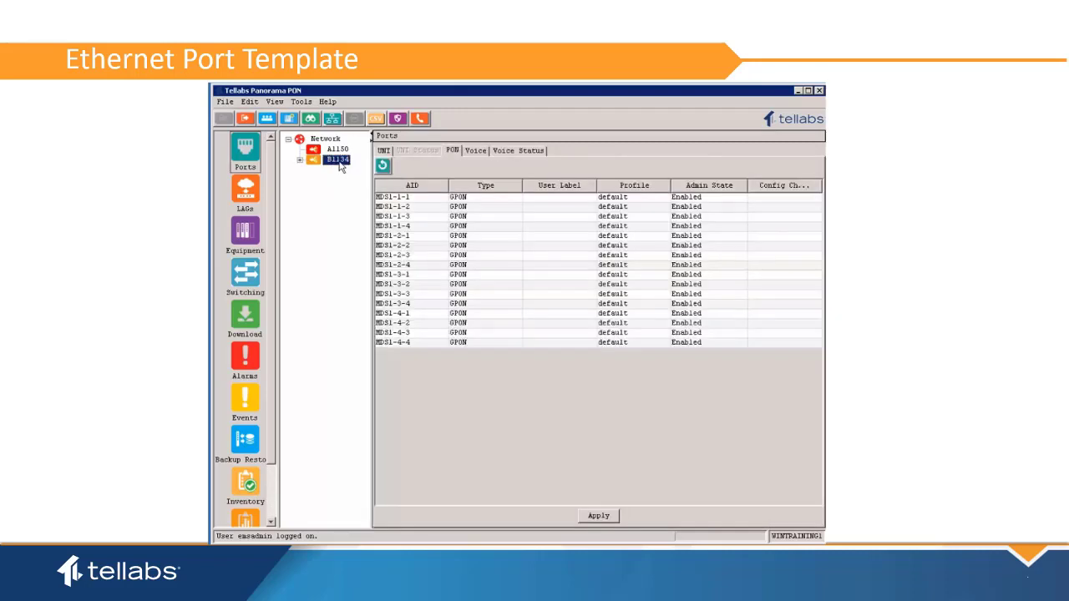
{"action": "right_click", "coordinate": [337, 164]}
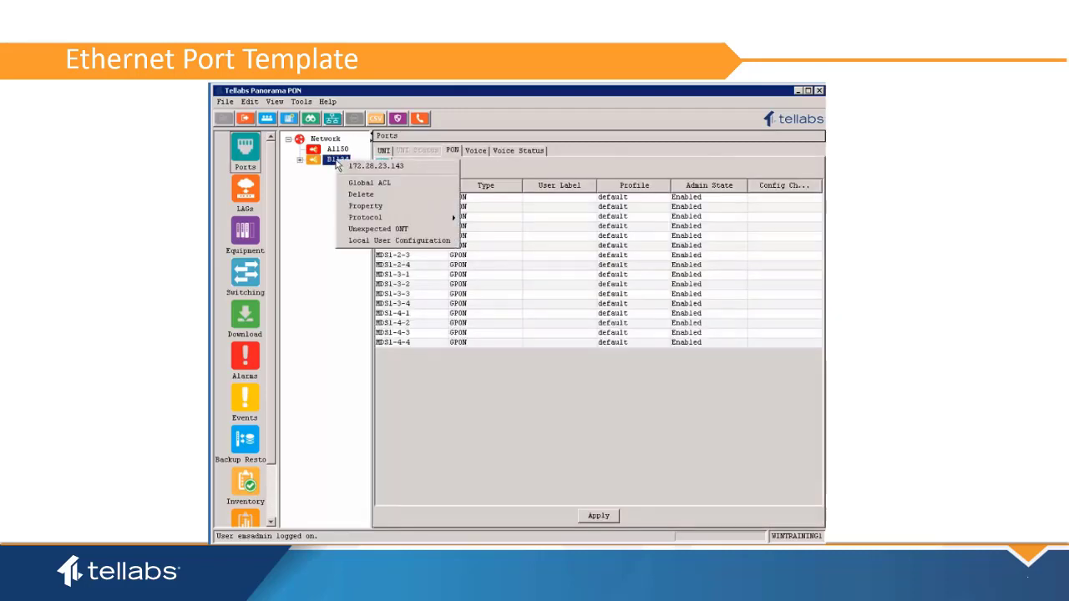
{"action": "left_click", "coordinate": [382, 208]}
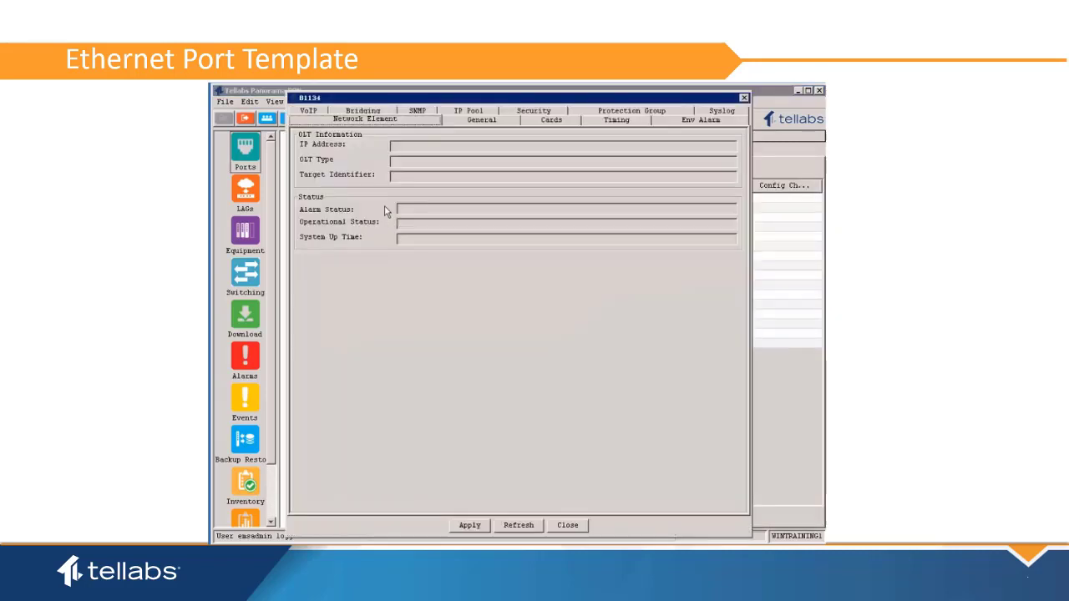
{"action": "left_click", "coordinate": [482, 123]}
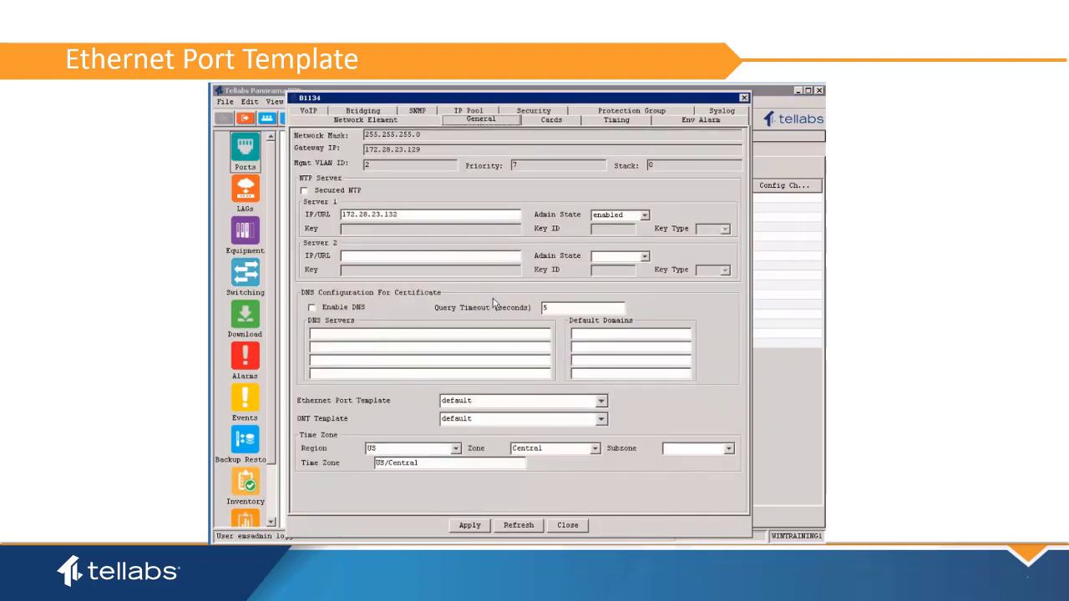
{"action": "left_click", "coordinate": [601, 402]}
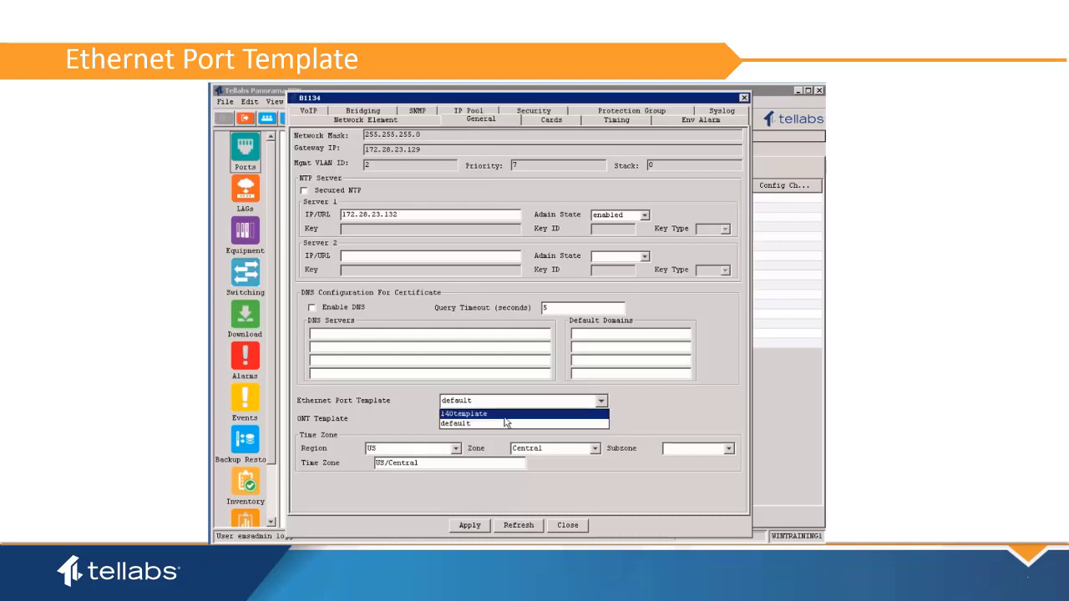
{"action": "left_click", "coordinate": [499, 414]}
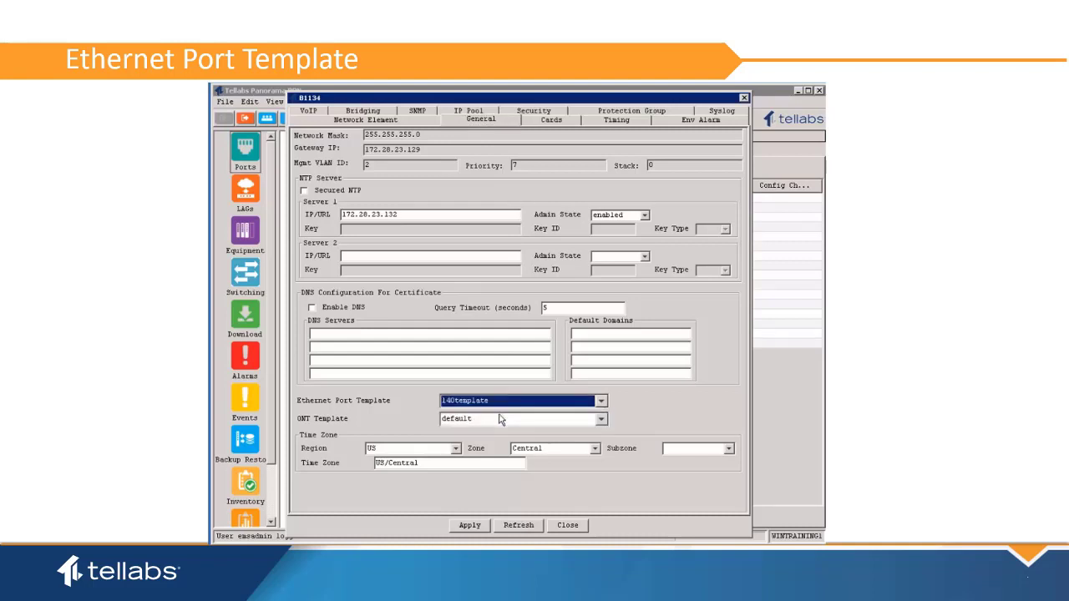
{"action": "left_click", "coordinate": [506, 419]}
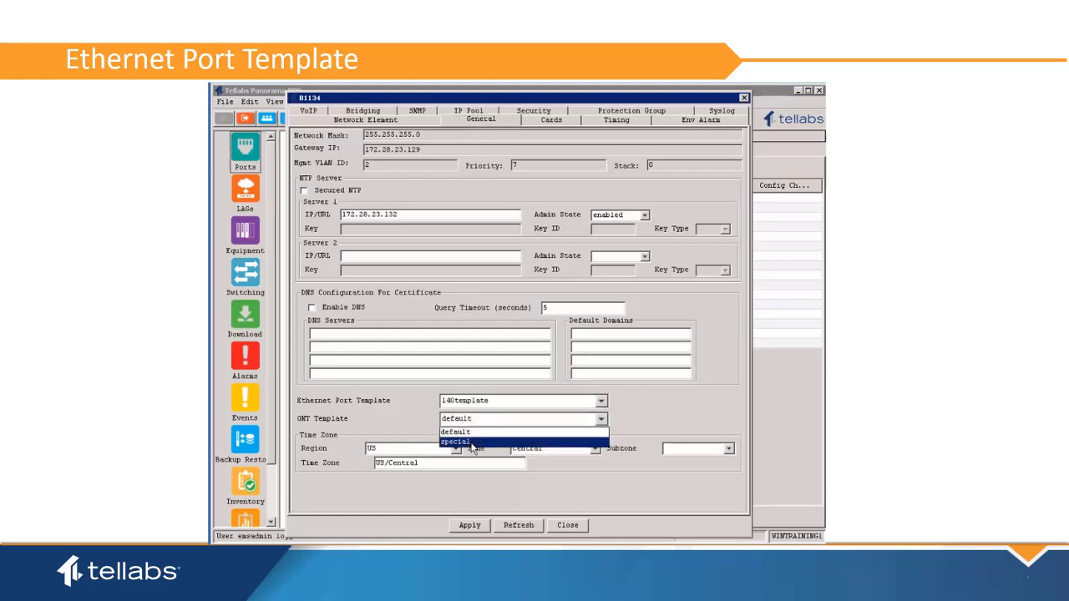
{"action": "left_click", "coordinate": [473, 442]}
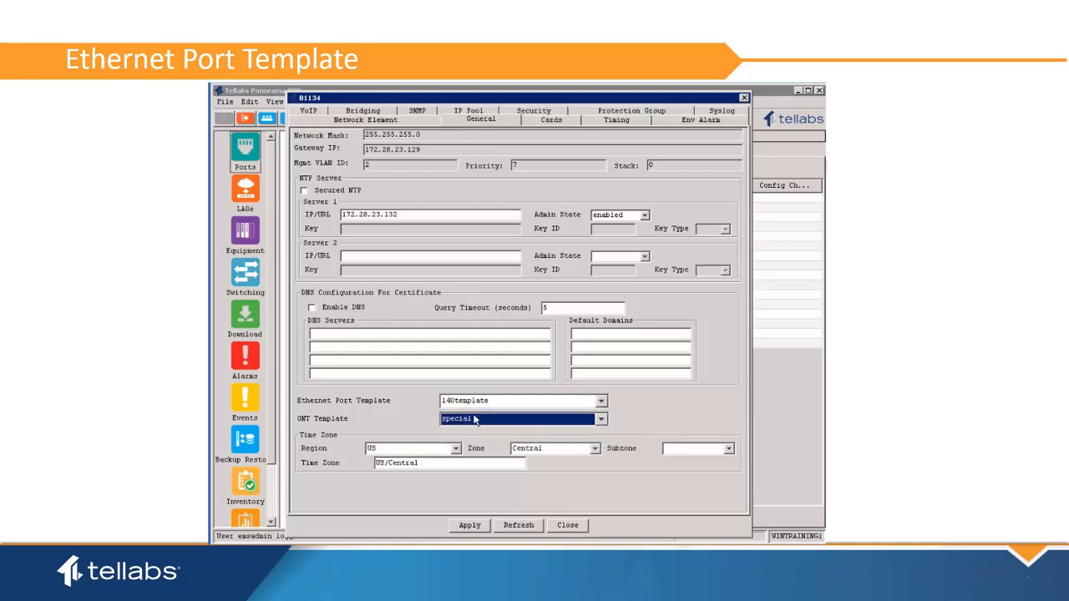
{"action": "left_click", "coordinate": [473, 526]}
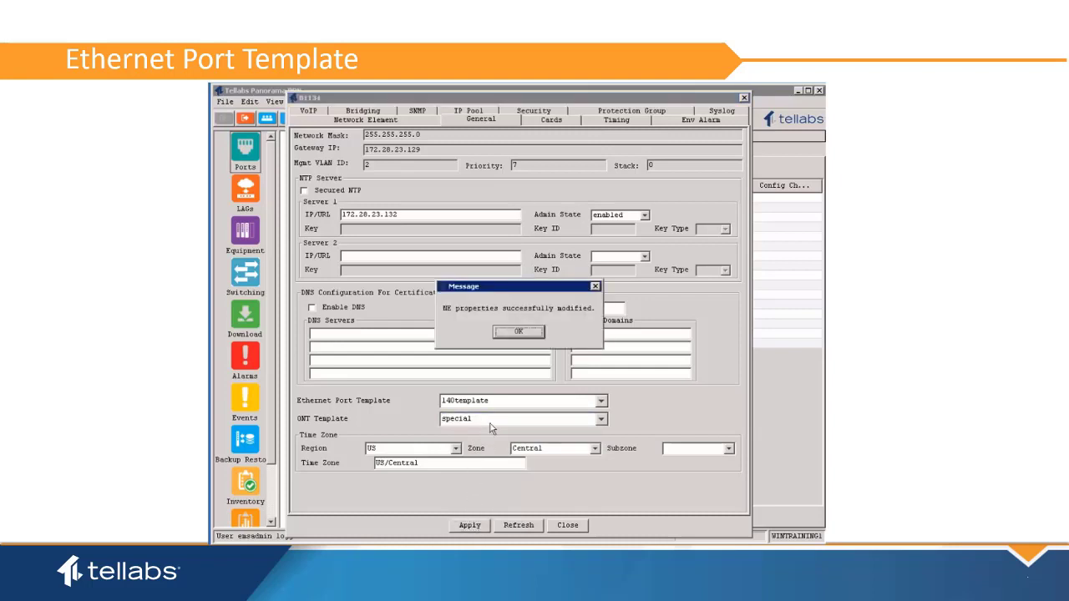
{"action": "left_click", "coordinate": [518, 333]}
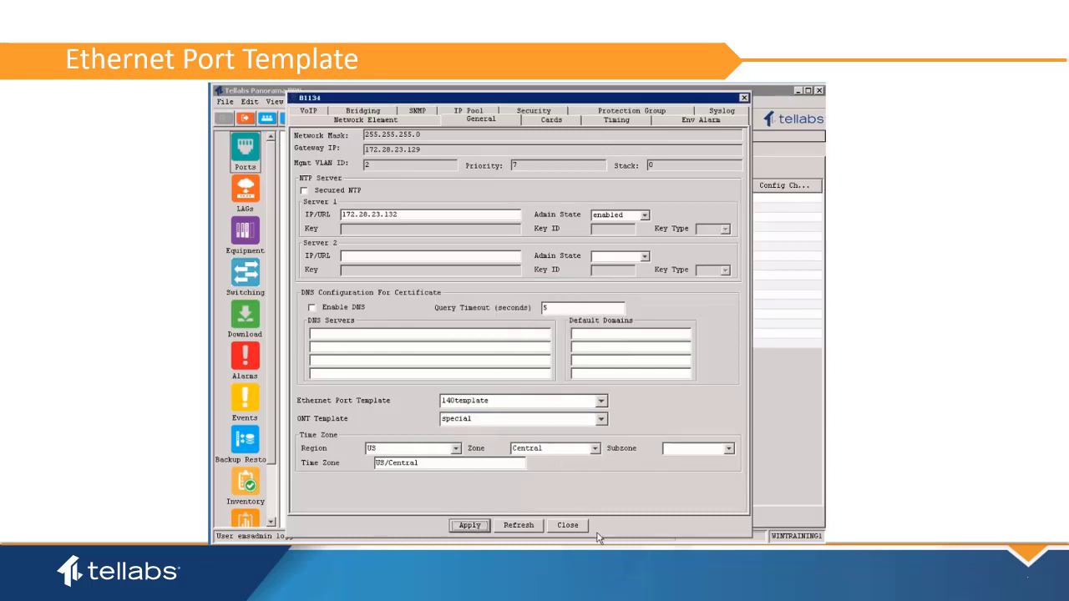
{"action": "left_click", "coordinate": [566, 525]}
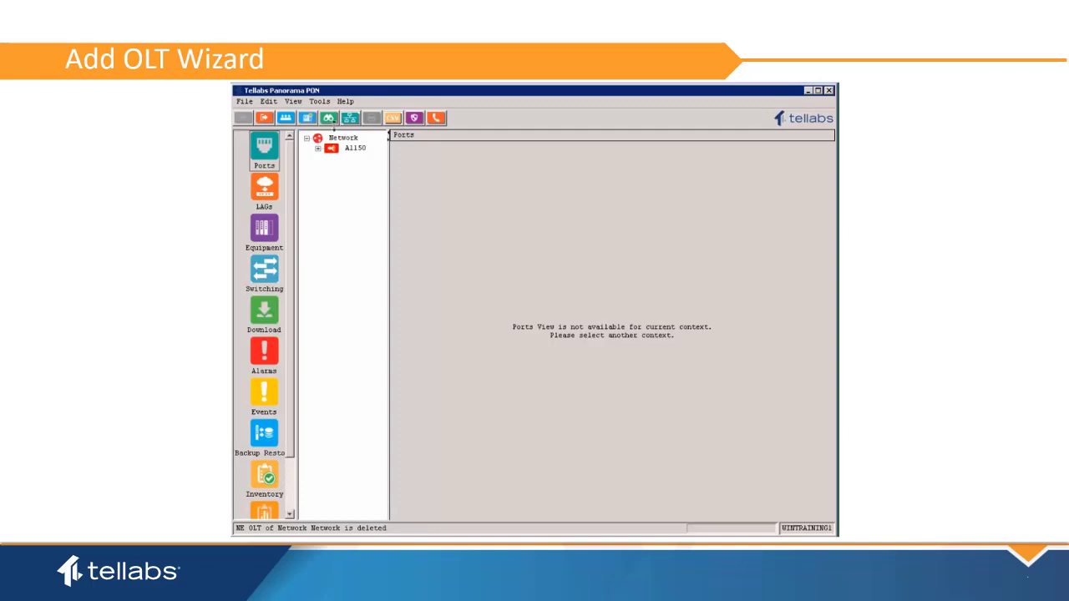
Step: Open the Tools menu to reach the Add OLAN OLT wizard
{"action": "left_click", "coordinate": [321, 102]}
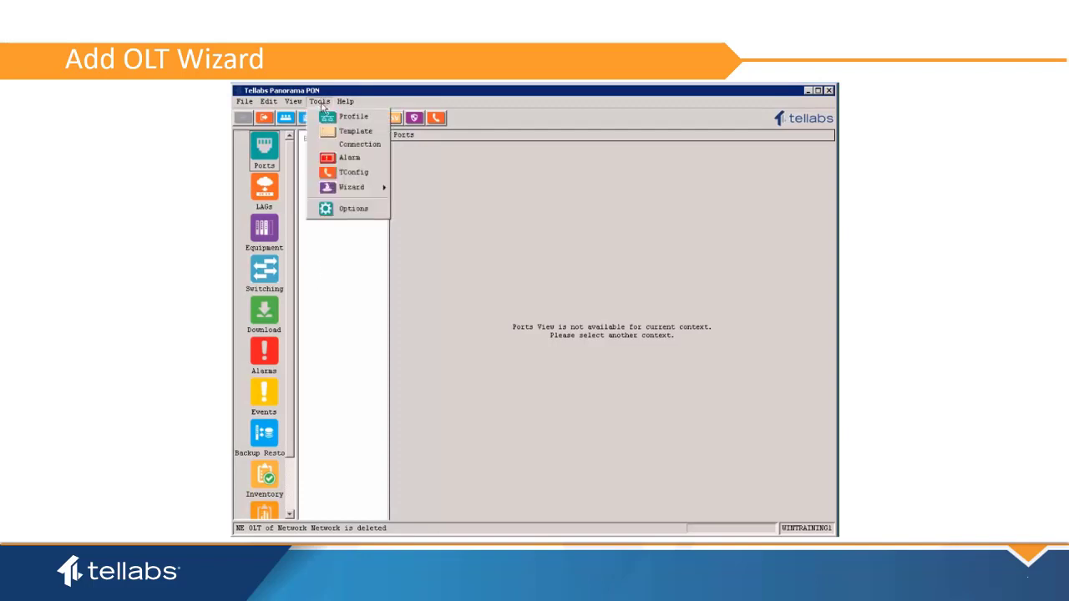
{"action": "mouse_move", "coordinate": [352, 187]}
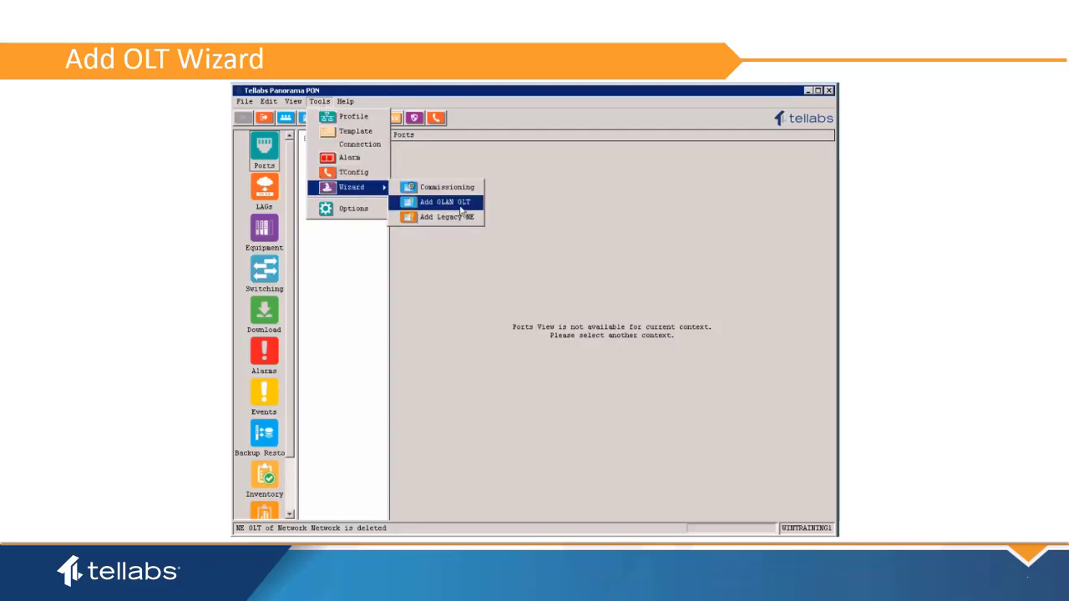
Step: Start the Add OLAN OLT wizard for IP 172.28.23.143 and accept the discovered OLT information
{"action": "left_click", "coordinate": [461, 205]}
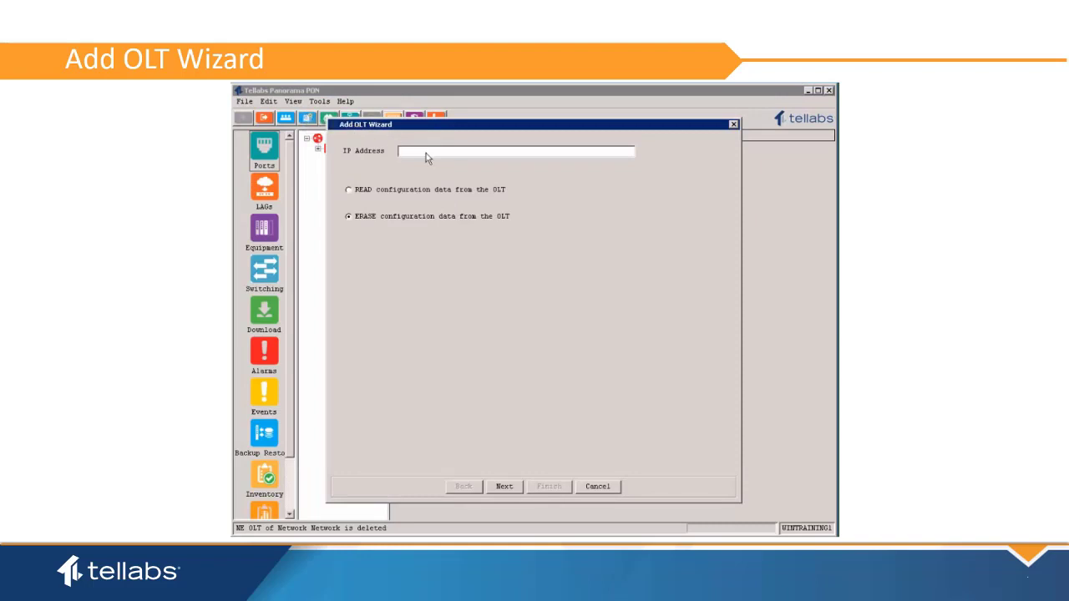
{"action": "type", "text": "17"}
{"action": "type", "text": "2.28.2"}
{"action": "type", "text": "3.143"}
{"action": "left_click", "coordinate": [502, 493]}
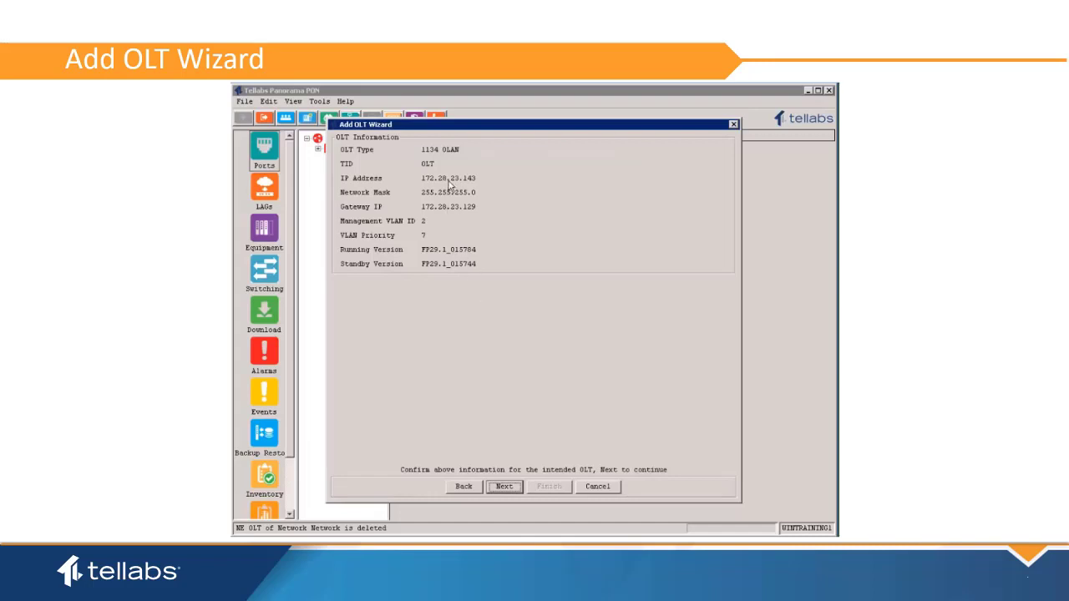
{"action": "left_click", "coordinate": [506, 488]}
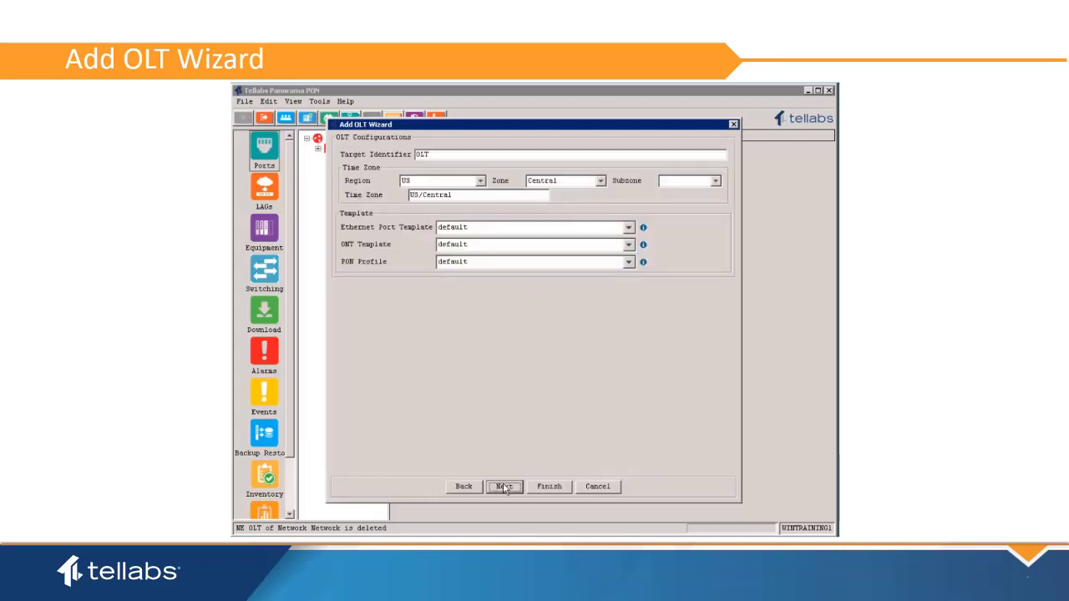
Step: Set target identifier B1134 with 140template and special ONT templates, reaching the confirmation step
{"action": "left_click", "coordinate": [418, 155]}
{"action": "double_click", "coordinate": [417, 154]}
{"action": "type", "text": "B113"}
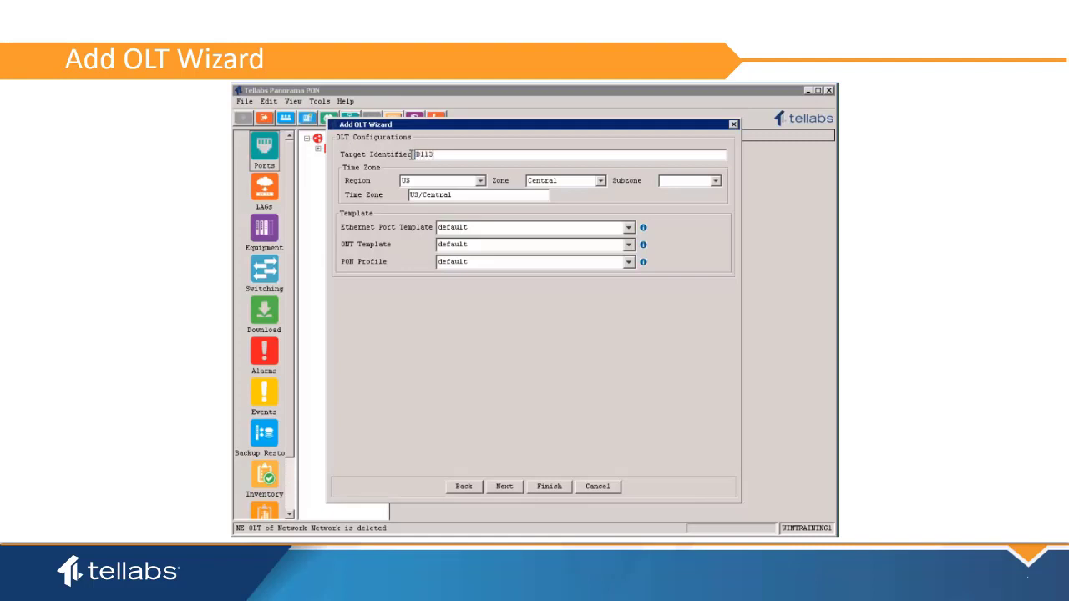
{"action": "type", "text": "4"}
{"action": "left_click", "coordinate": [493, 228]}
{"action": "left_click", "coordinate": [497, 241]}
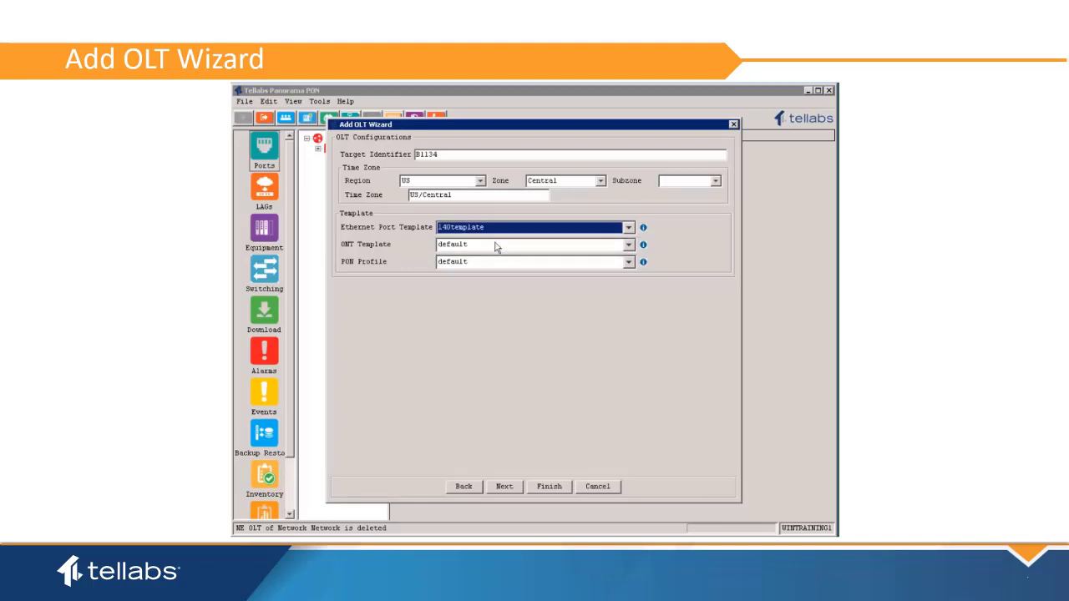
{"action": "left_click", "coordinate": [498, 245]}
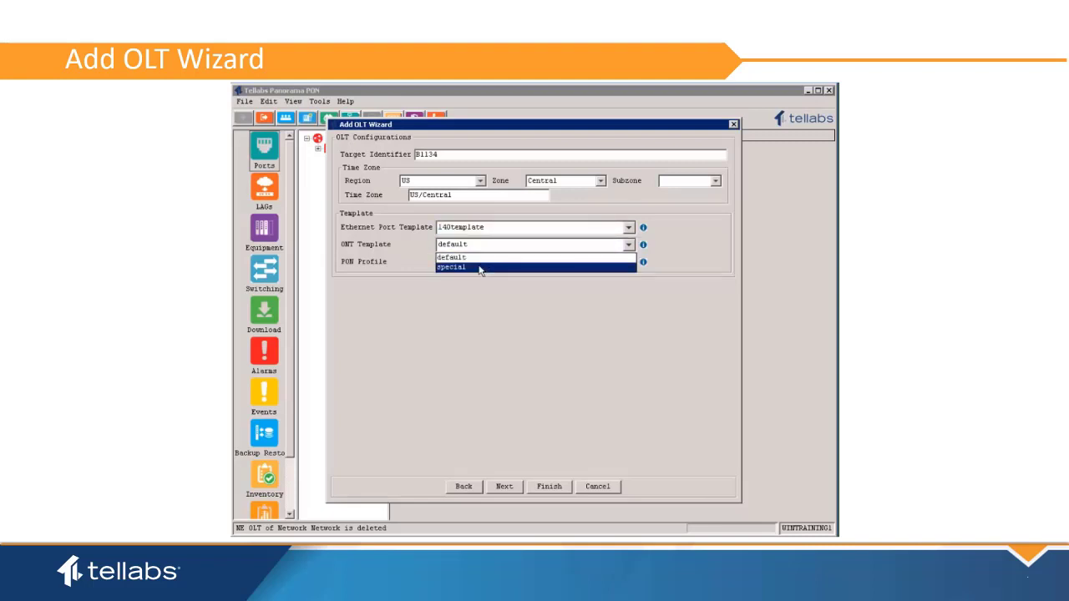
{"action": "left_click", "coordinate": [480, 267]}
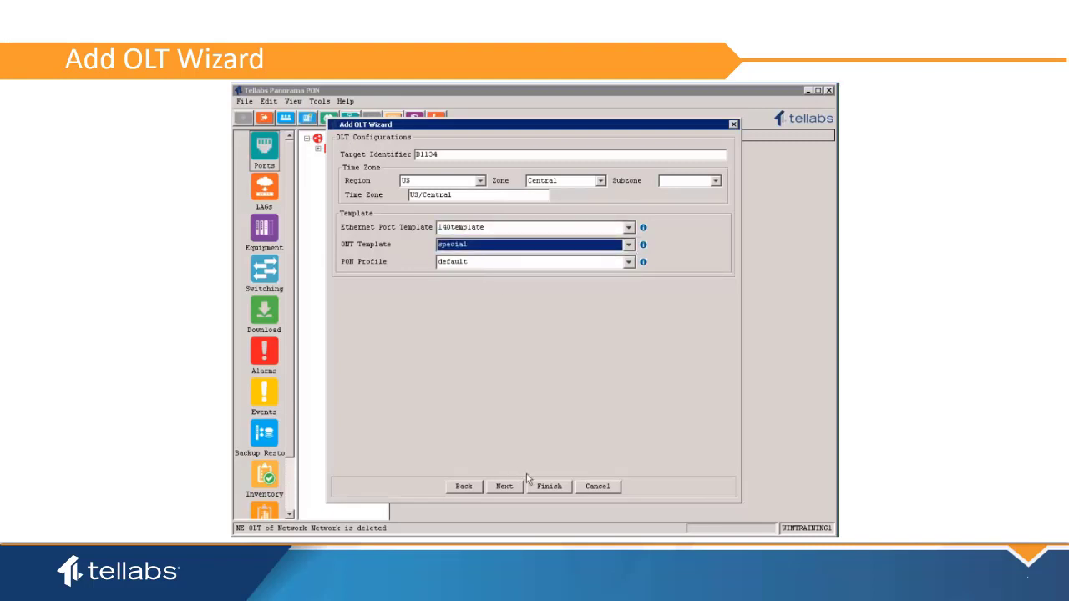
{"action": "left_click", "coordinate": [549, 486]}
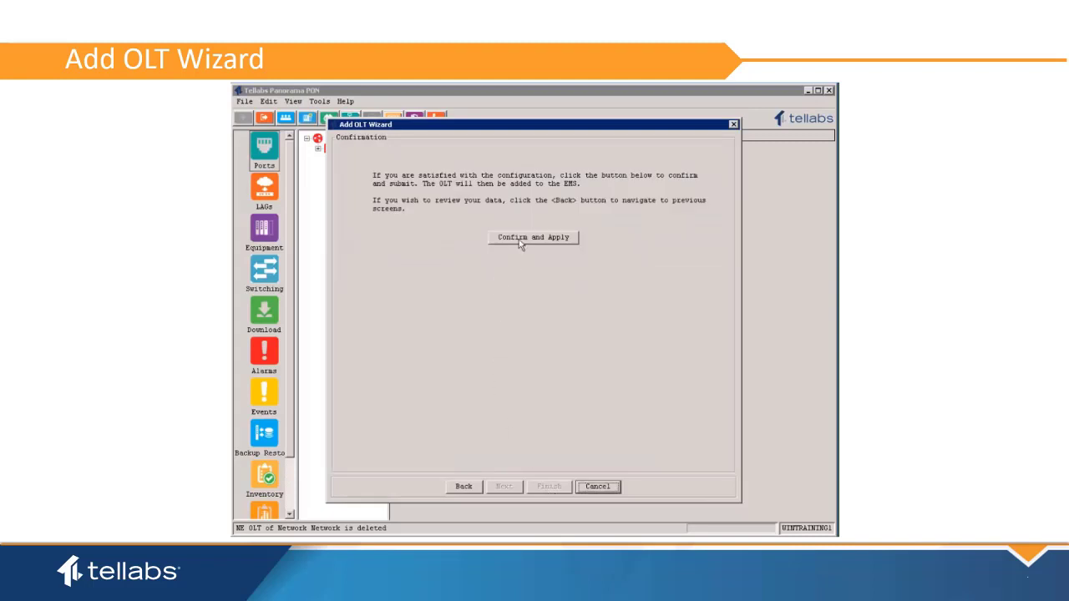
Step: Confirm and apply the new B1134 OLT configuration to start adding it
{"action": "left_click", "coordinate": [519, 241]}
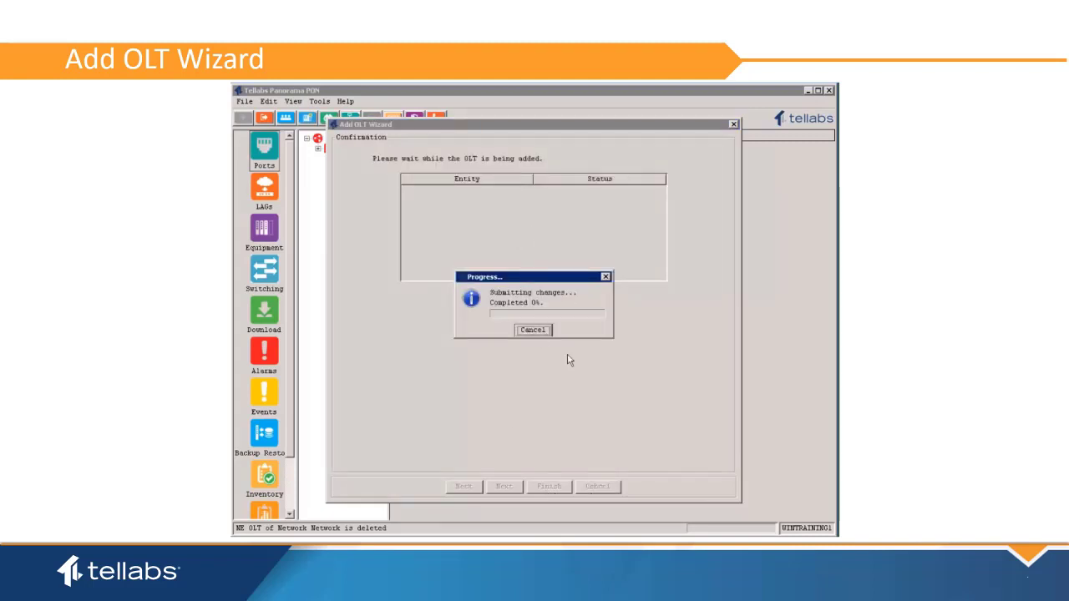